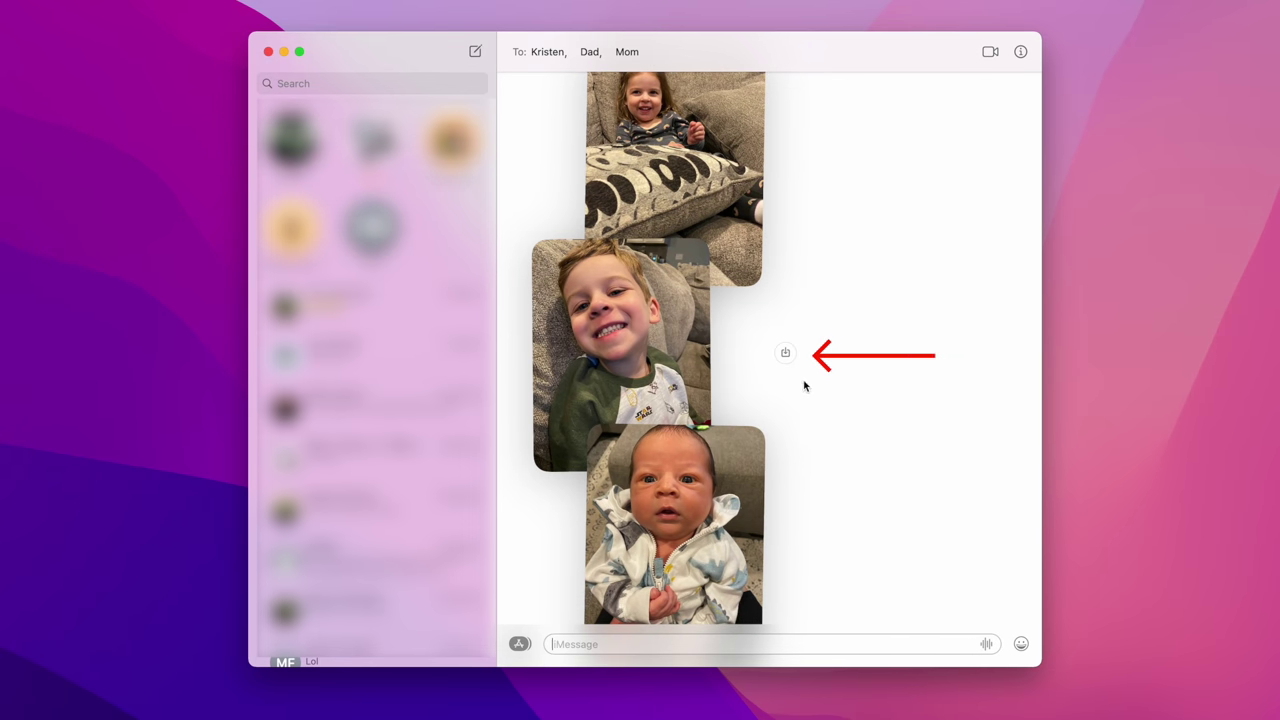
- Save the three photos shared in the Messages conversation to the Photo Library
left_click(785, 353)
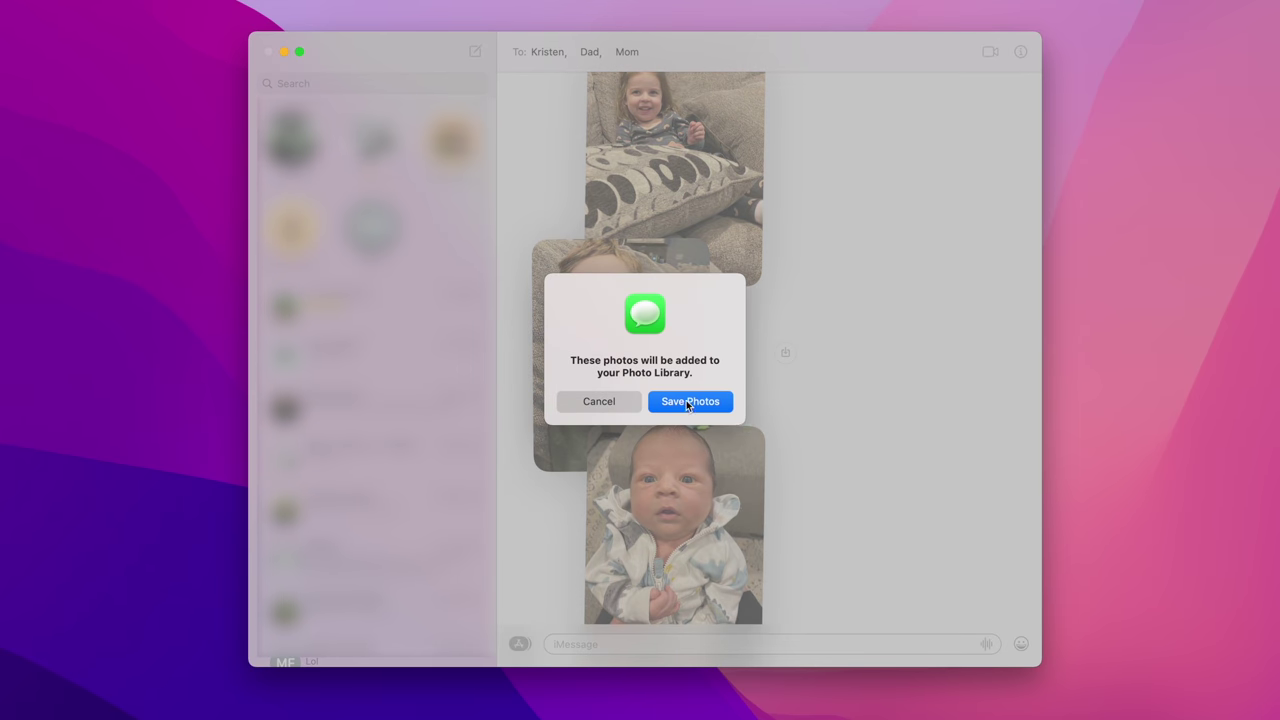
left_click(688, 402)
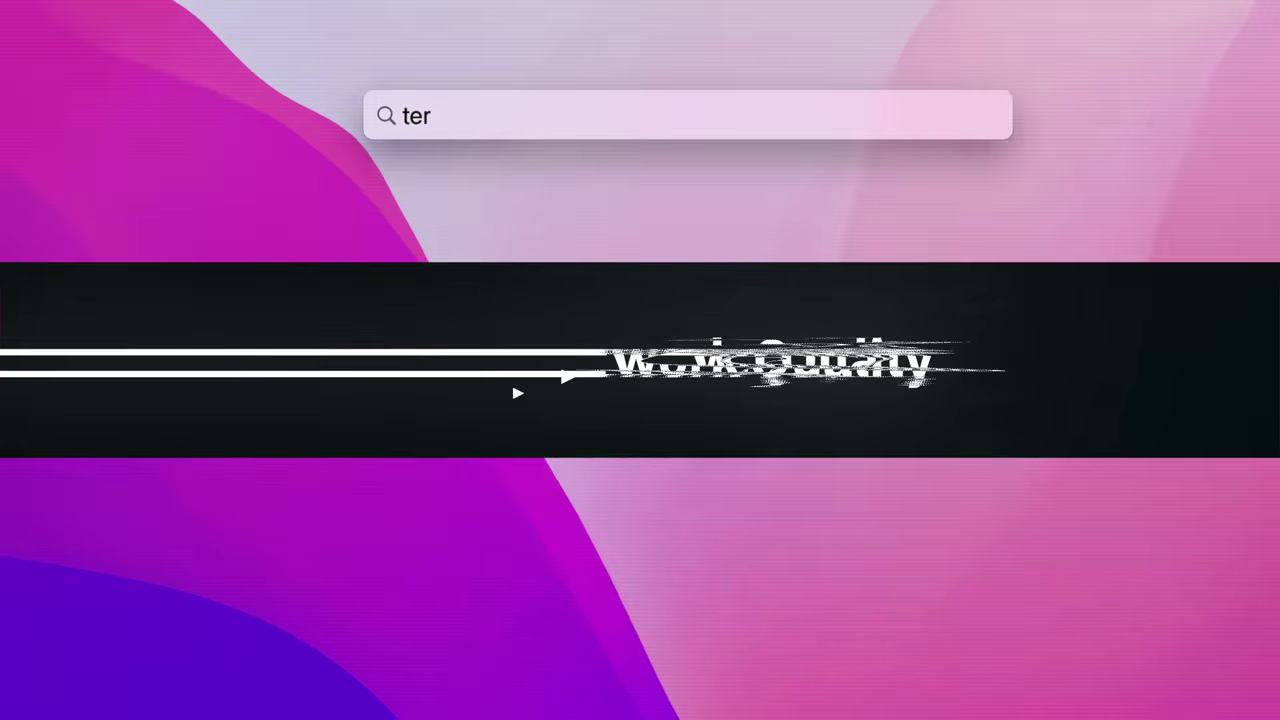
- Launch Terminal and run networkQuality, getting 282.895 Mbps download and 63.124 Mbps upload
type("mi")
key("Return")
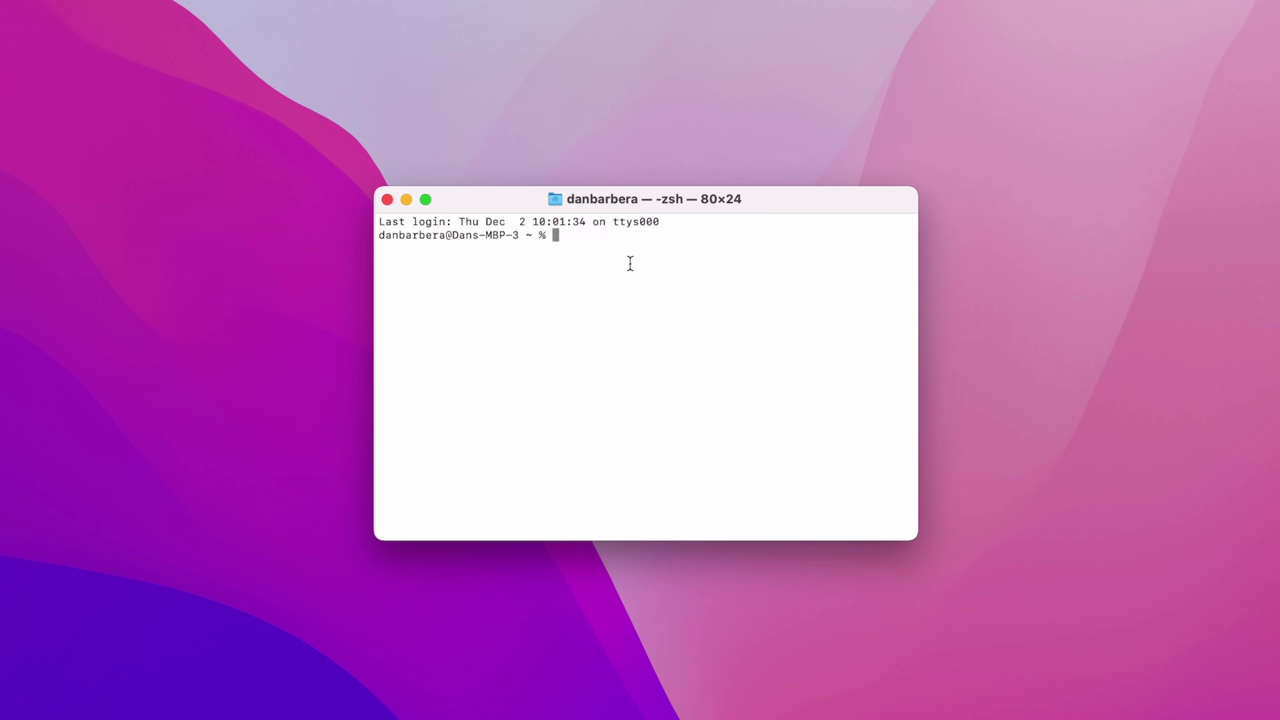
type("networkQuality")
key("Return")
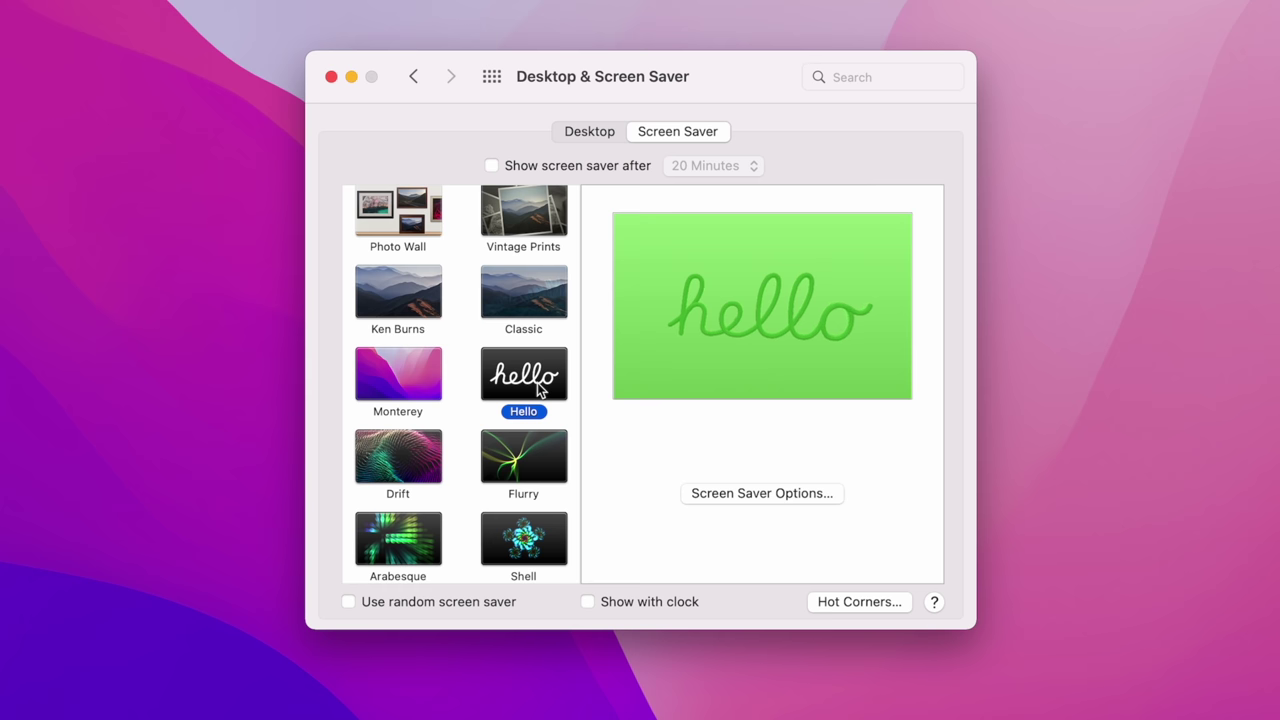
- View the Hello screen saver's options, then go to the Desktop & Screen Saver settings
left_click(822, 499)
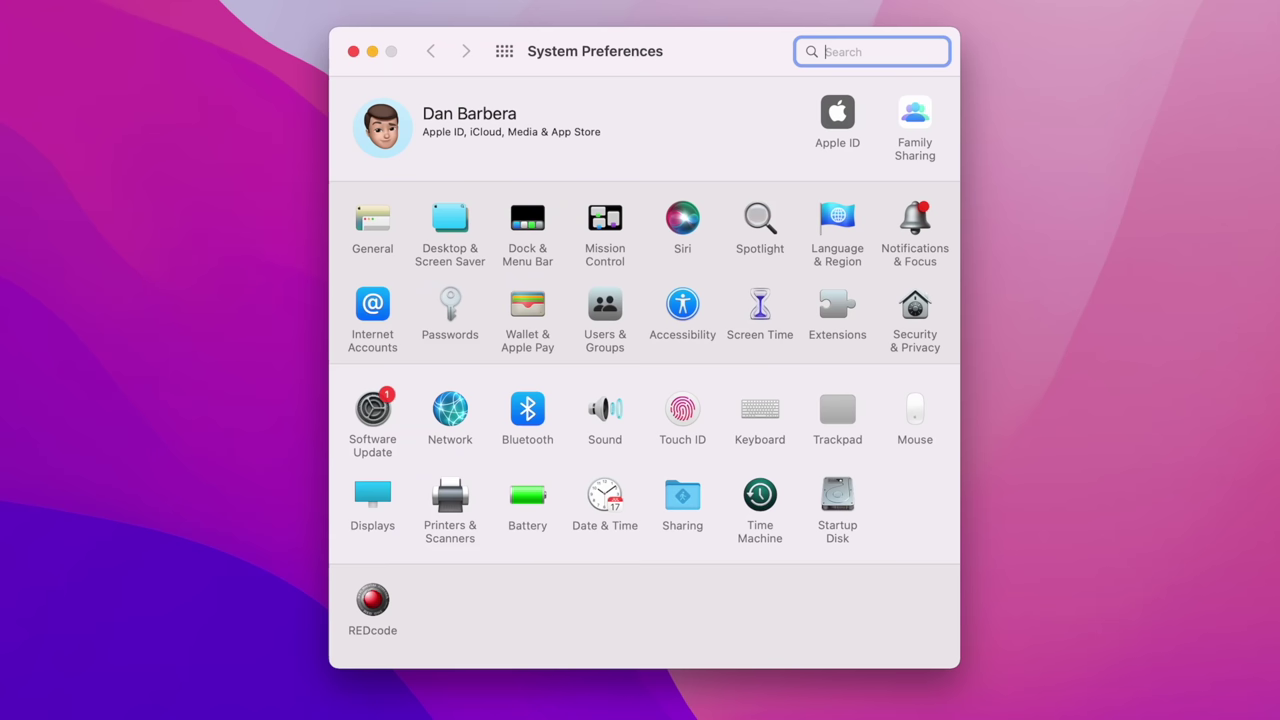
left_click(441, 216)
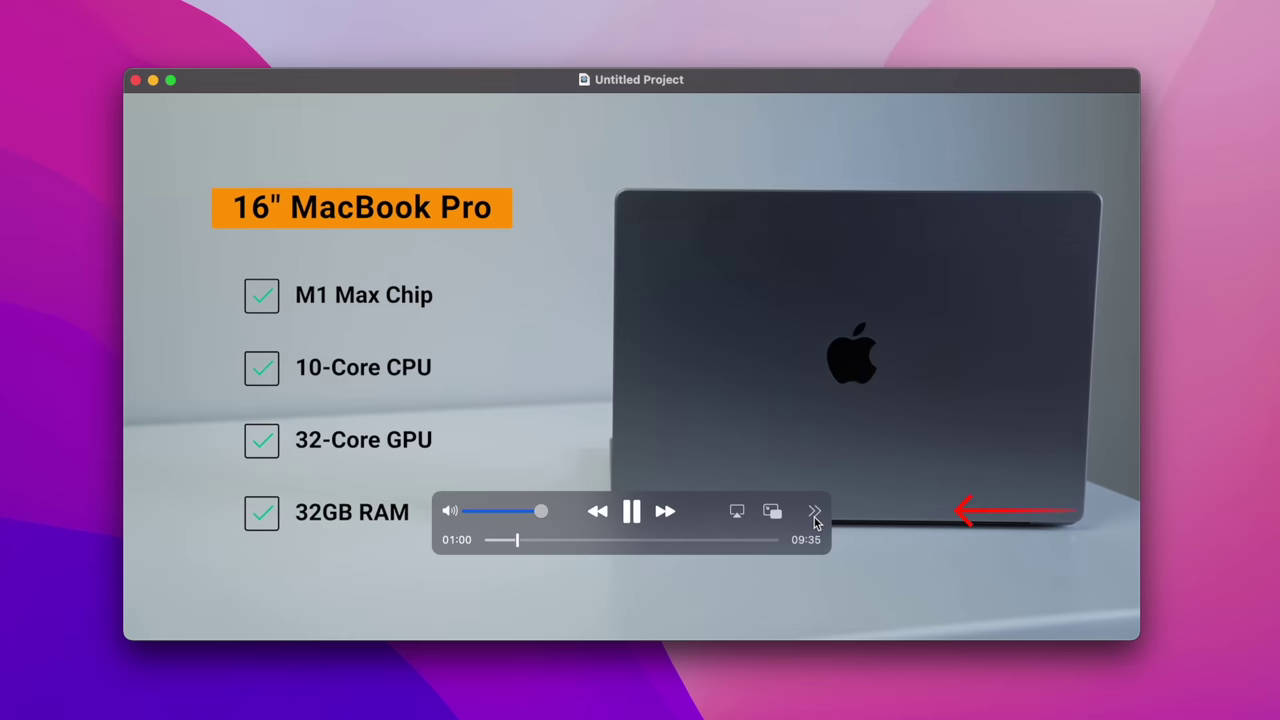
left_click(815, 515)
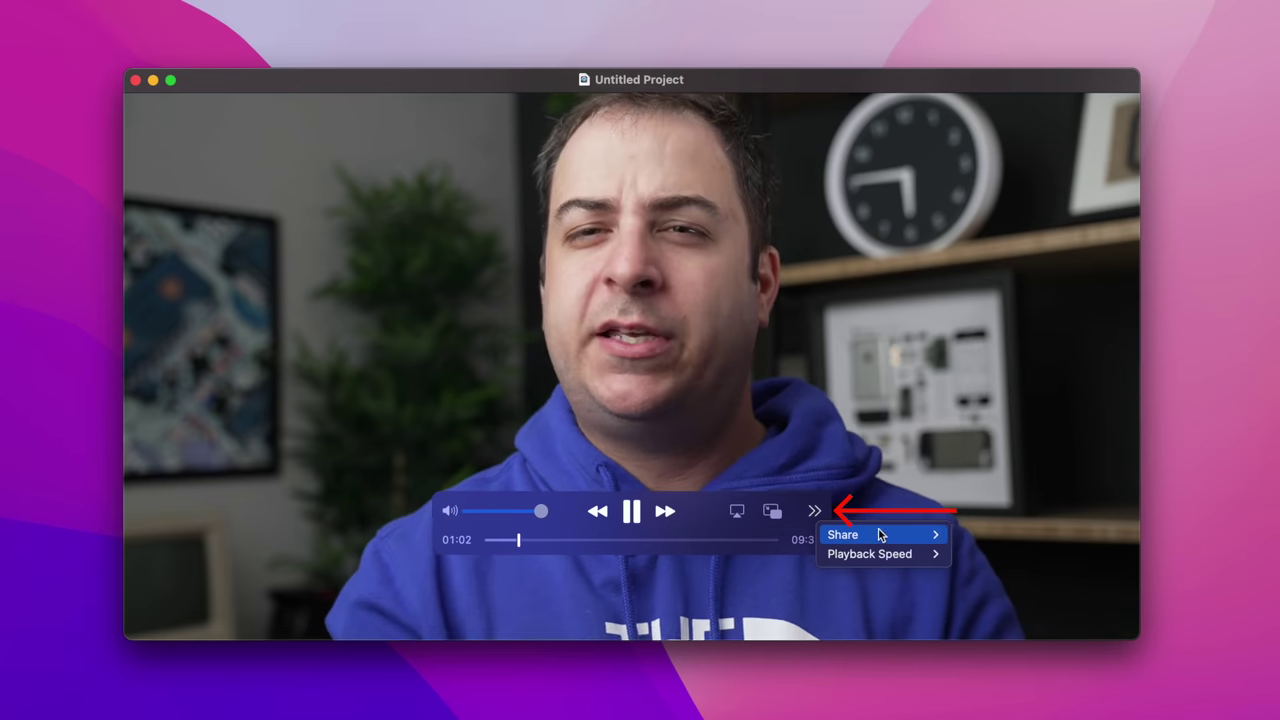
mouse_move(891, 563)
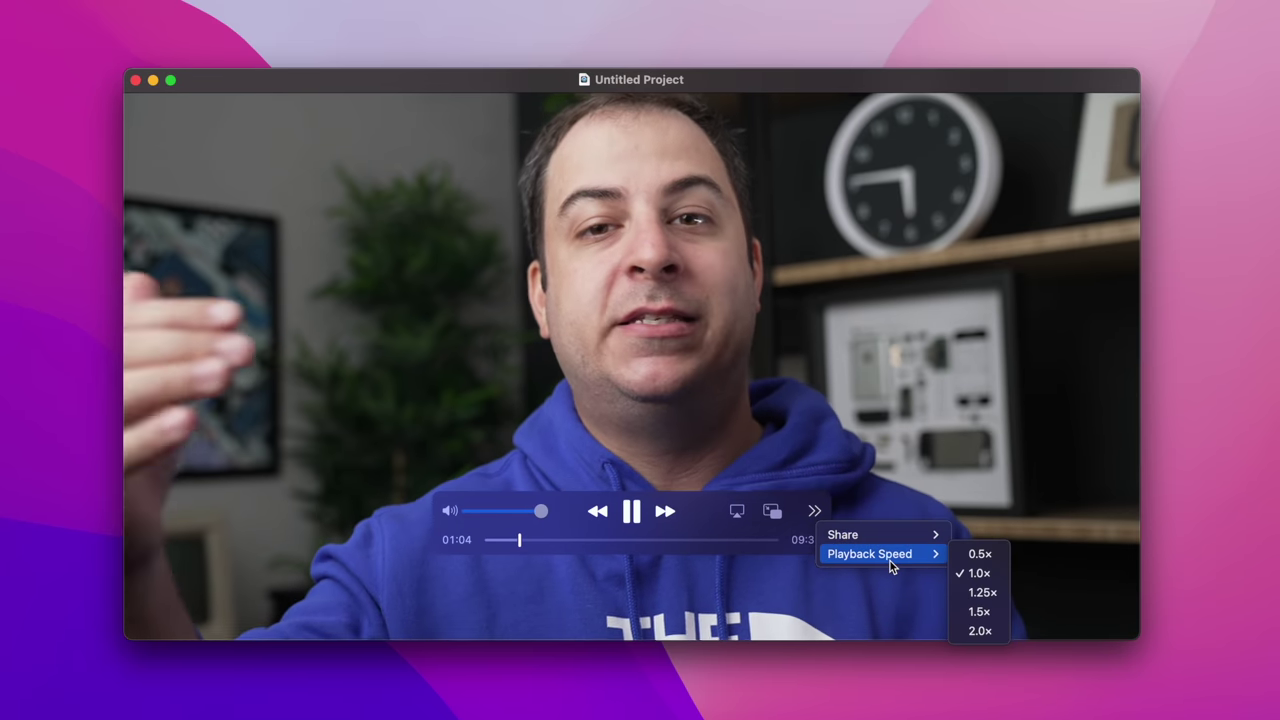
left_click(980, 553)
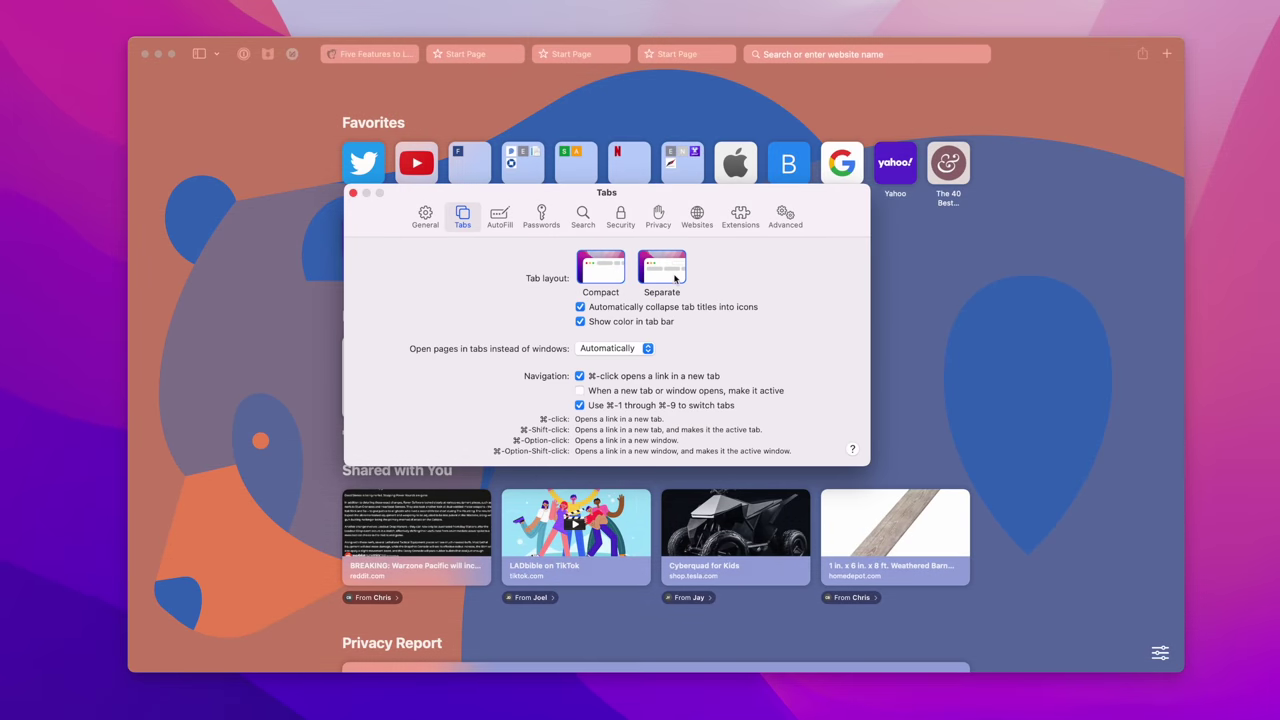
- Try the tab-bar colour and collapse toggles in Safari's Tabs preferences, settling on the Separate layout
left_click(608, 281)
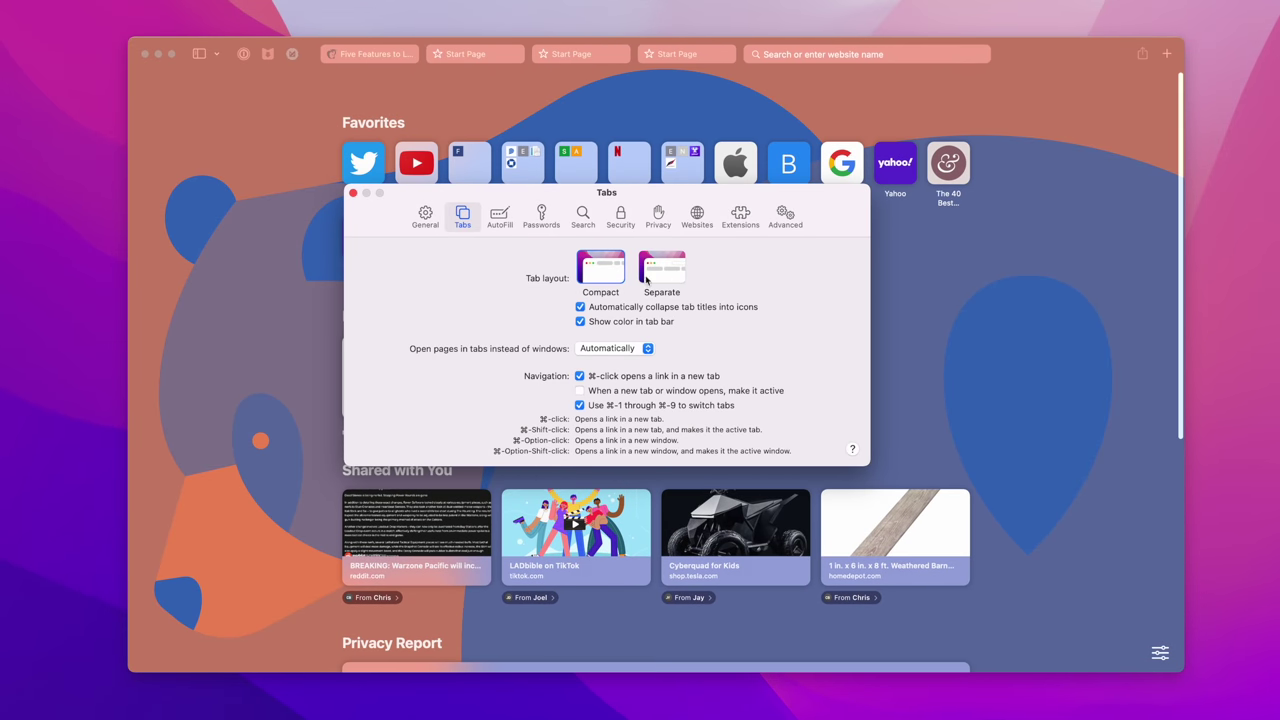
left_click(668, 279)
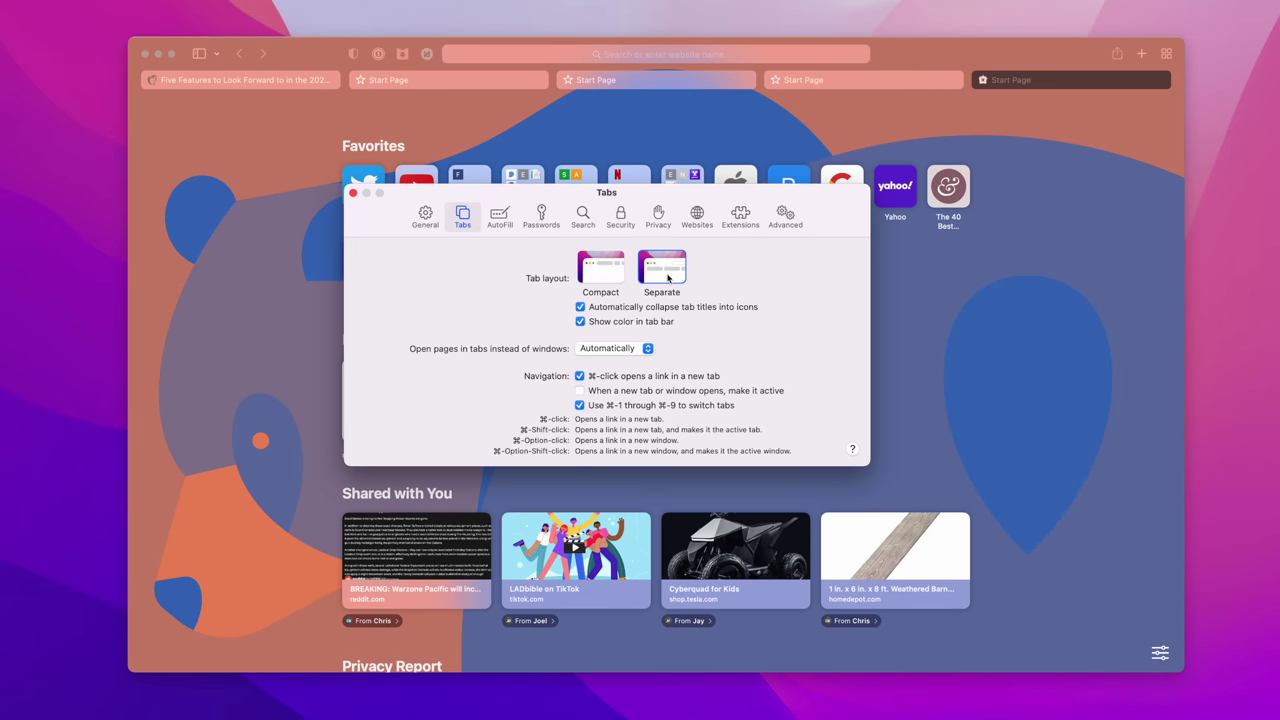
left_click(581, 322)
left_click(581, 322)
left_click(581, 308)
left_click(581, 308)
left_click(611, 280)
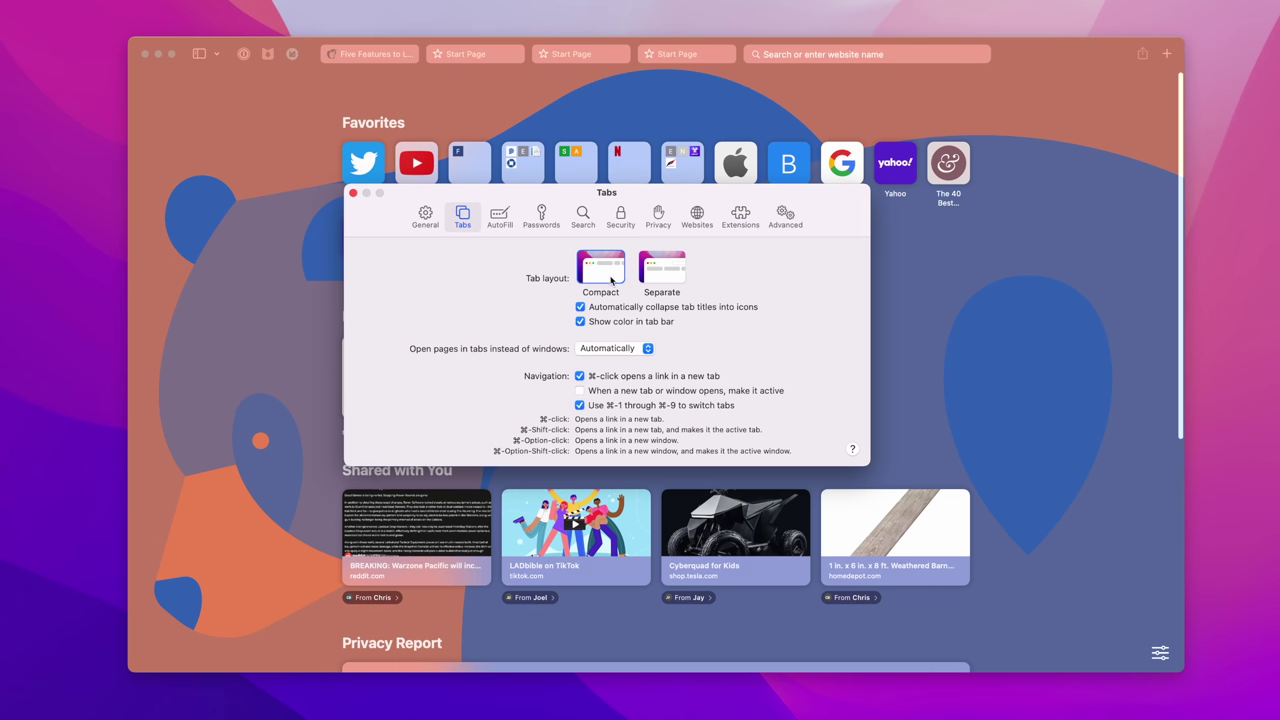
left_click(668, 275)
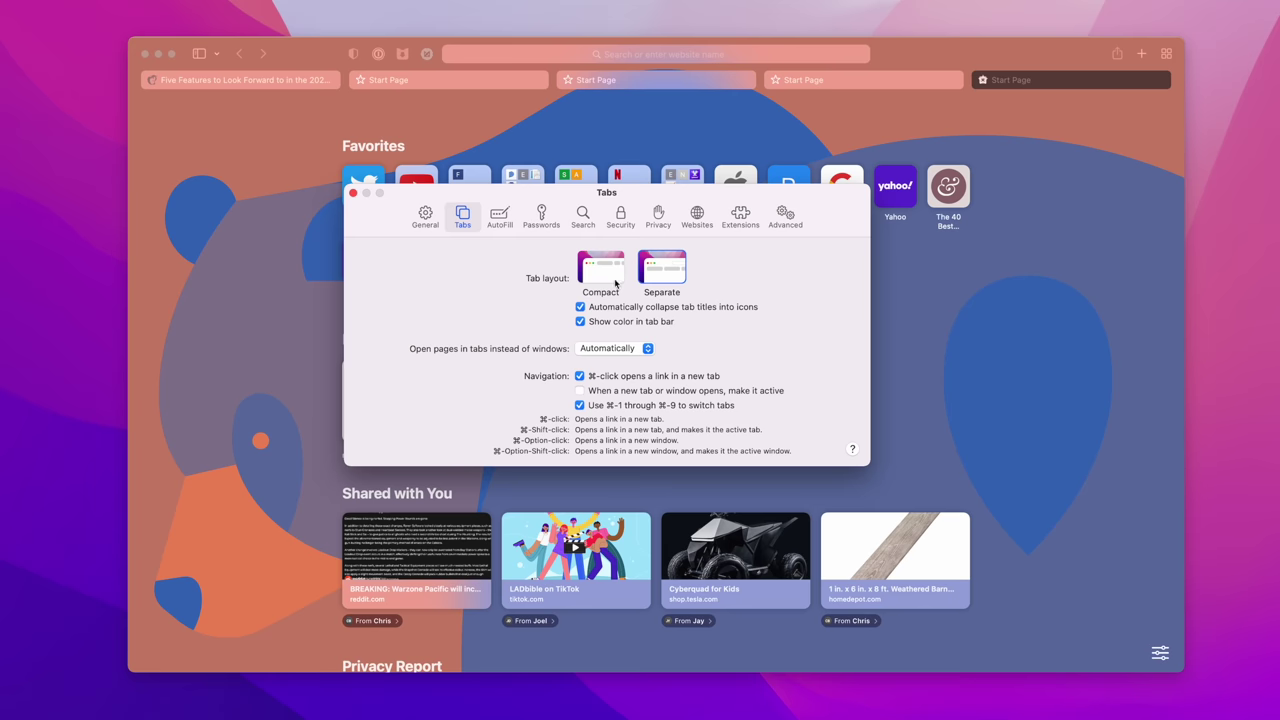
left_click(611, 280)
left_click(657, 283)
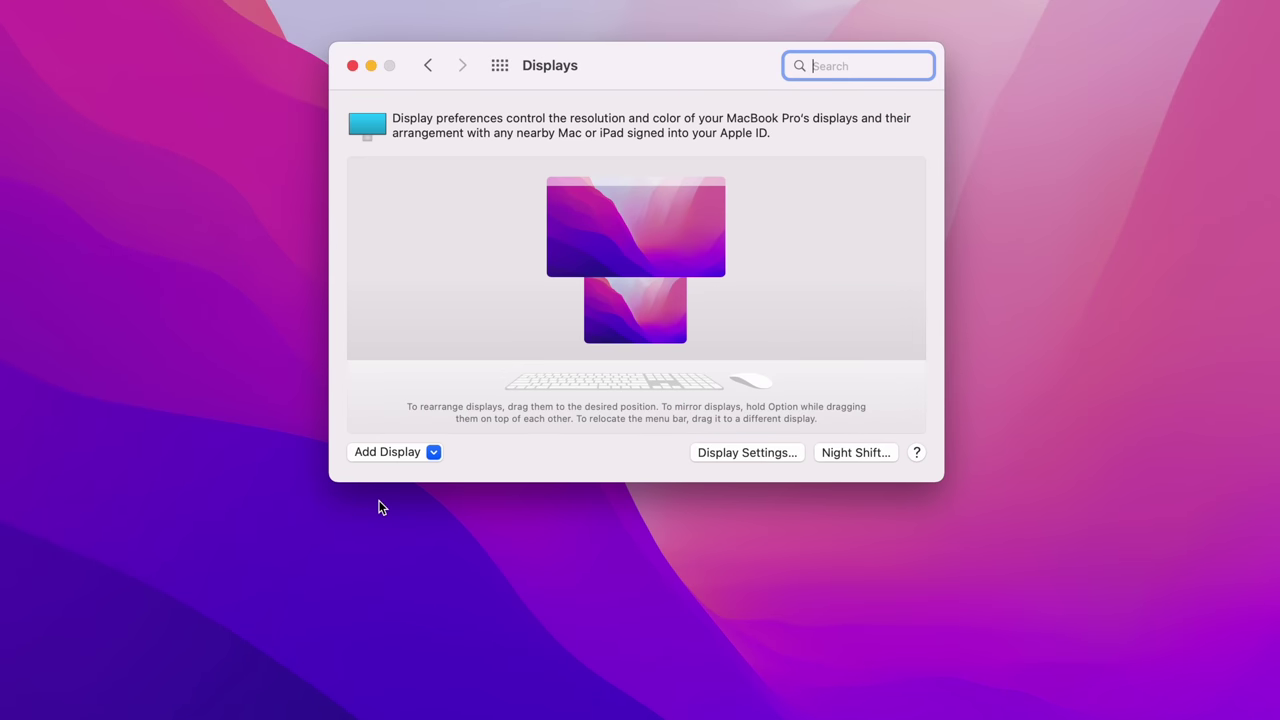
- Open Display Settings for the Built-in Retina Display and show its Refresh Rate choices
left_click(719, 454)
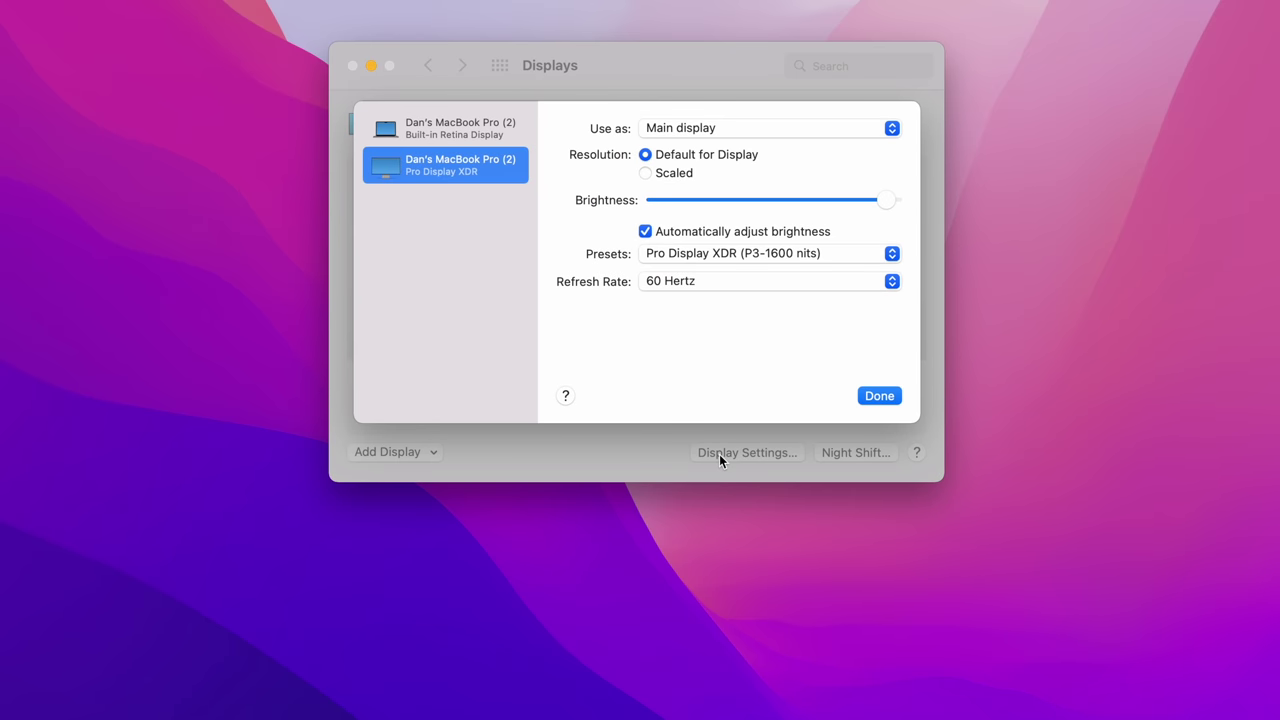
left_click(480, 133)
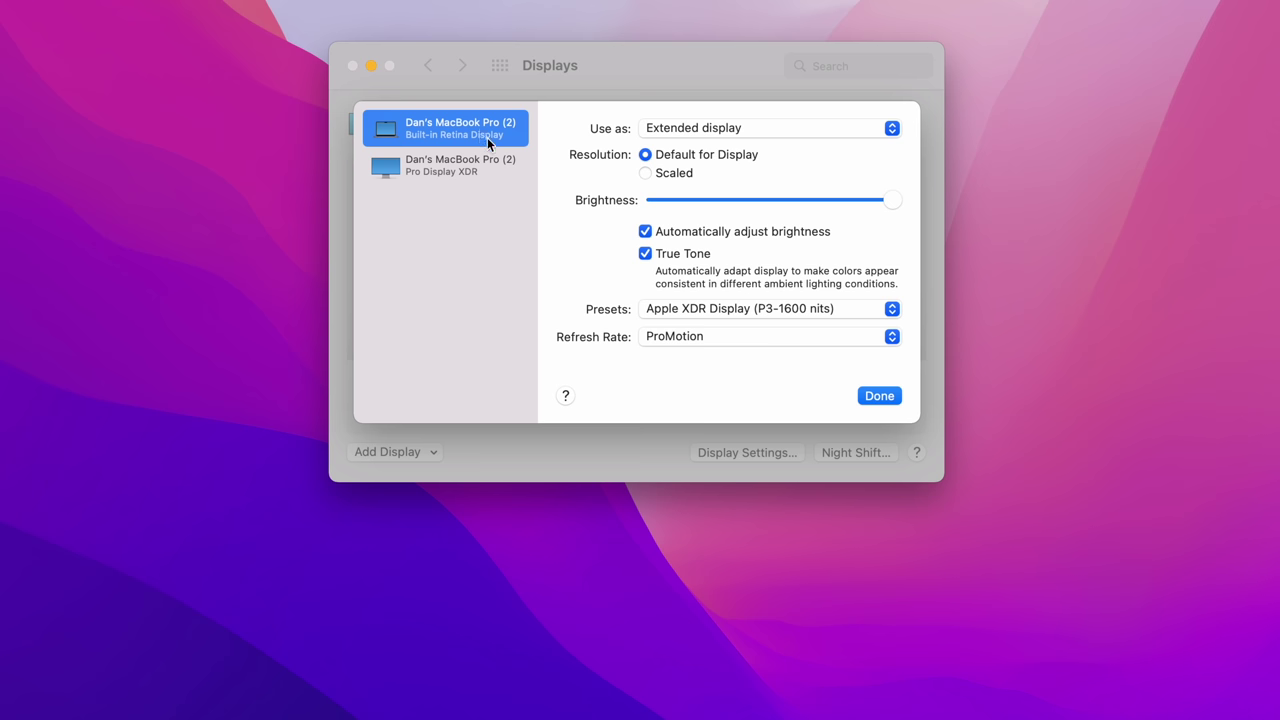
left_click(695, 339)
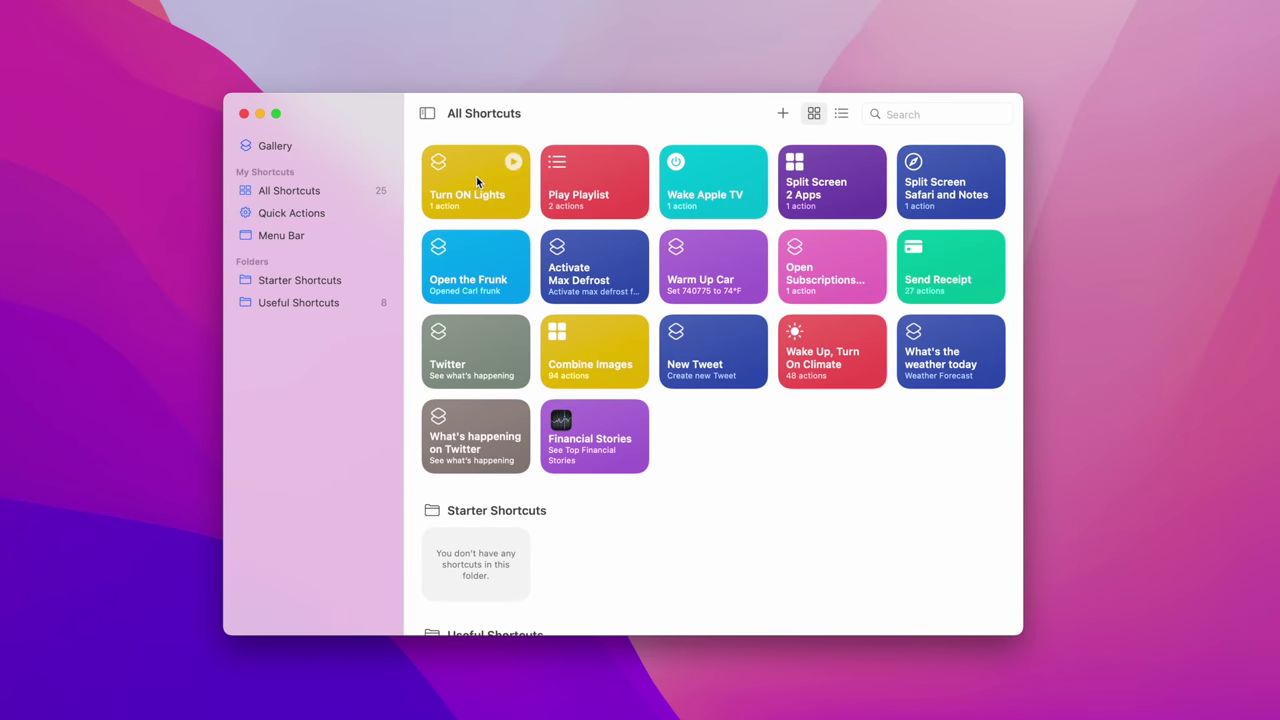
- Move Turn ON Lights into the Menu Bar collection and check it under the Shortcuts menu-bar icon
left_click_drag(476, 176, 281, 242)
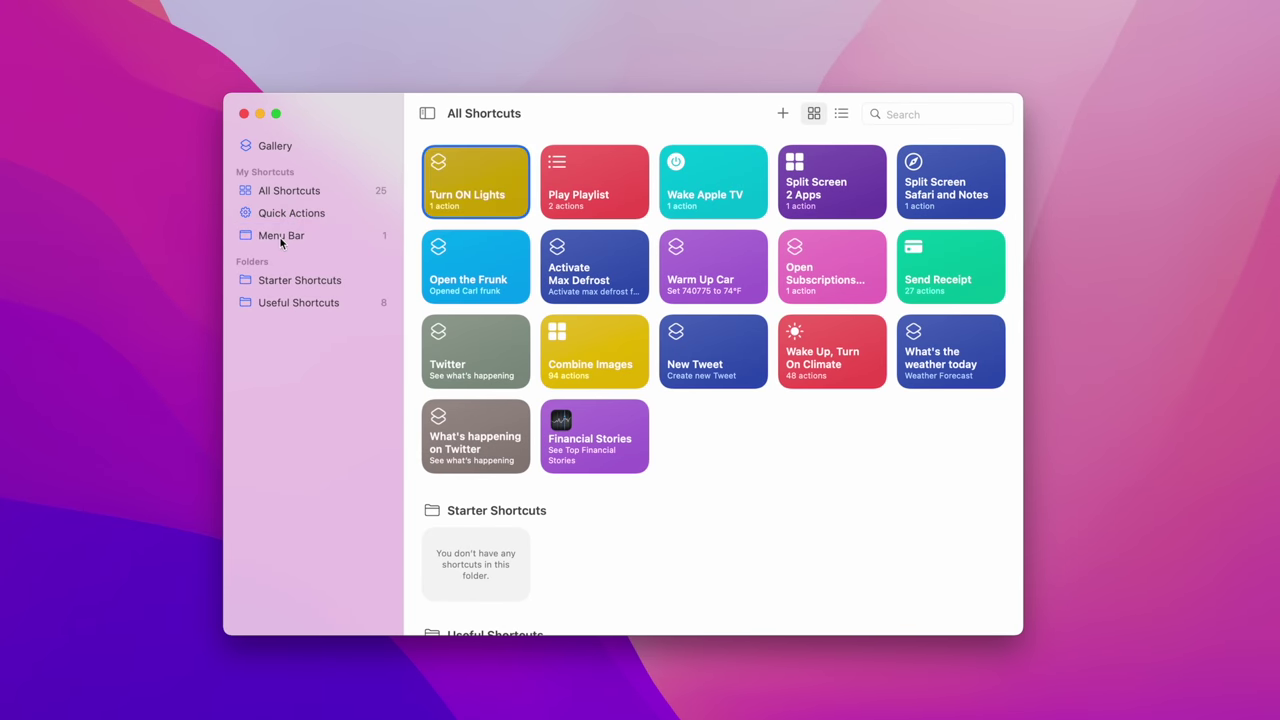
left_click(282, 242)
left_click(1005, 11)
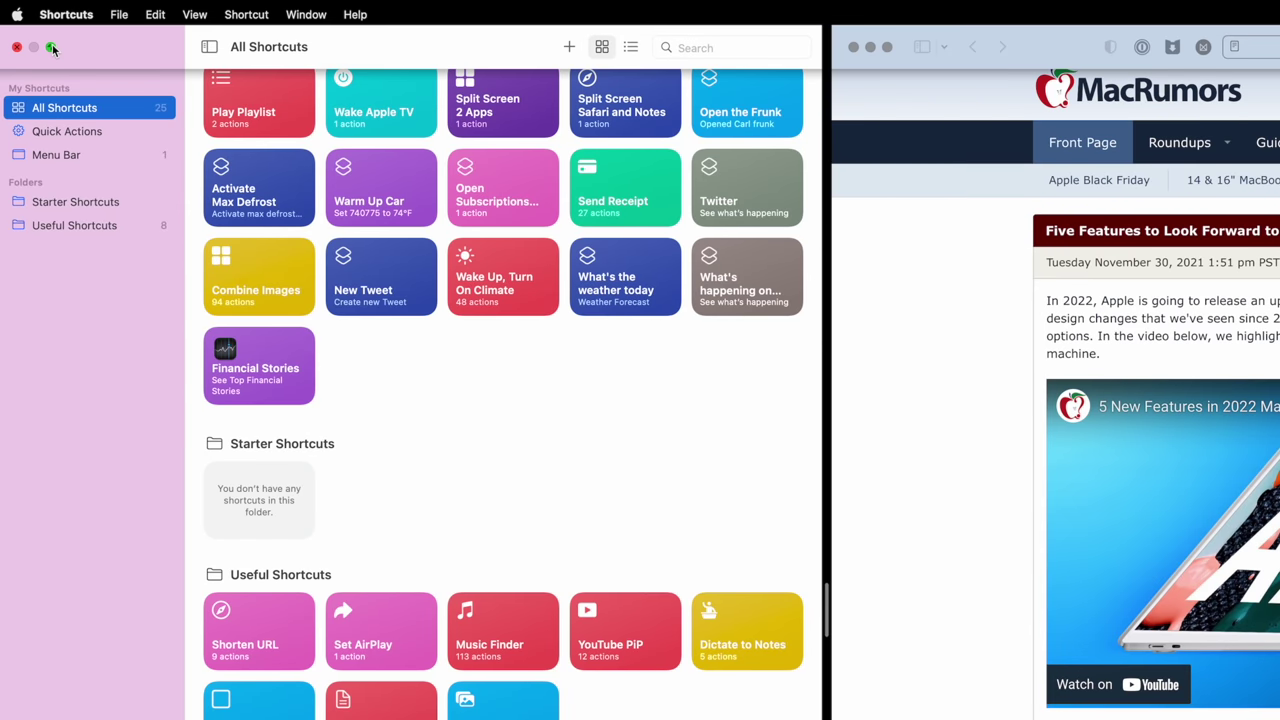
- Replace the tiled Shortcuts window beside MacRumors with Reminders using Replace Tiled Window
mouse_move(53, 50)
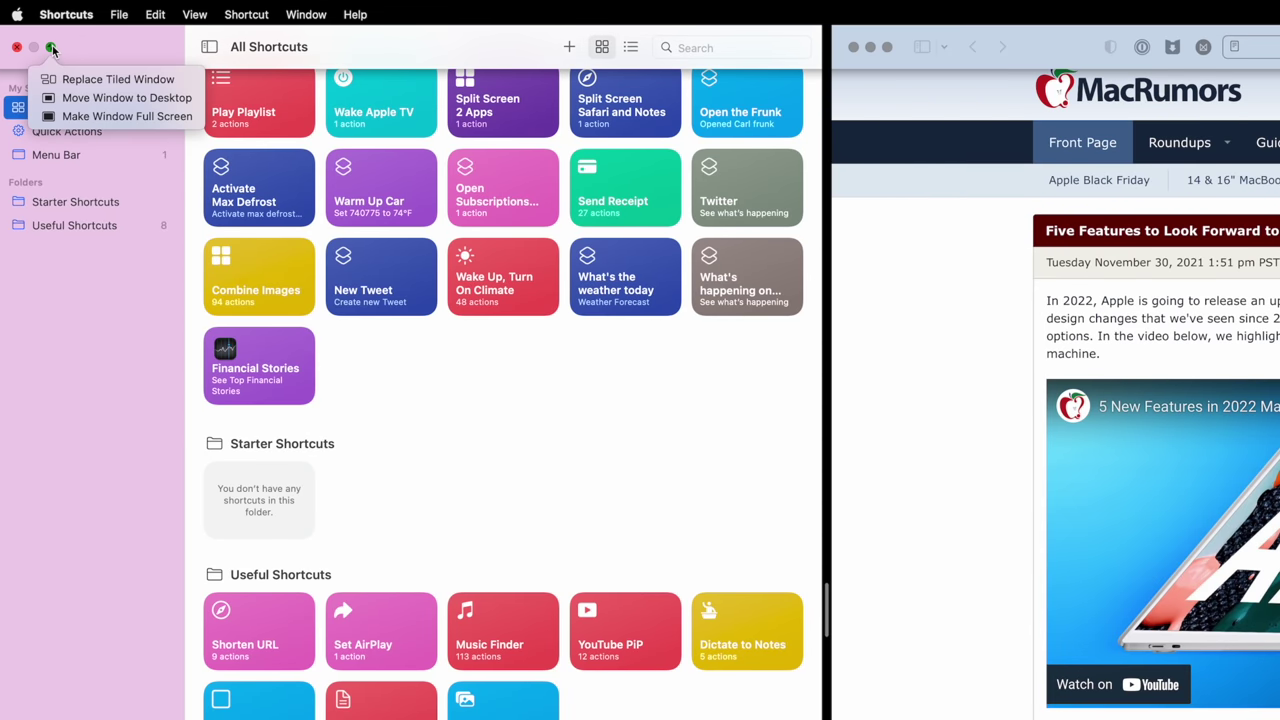
left_click(109, 79)
left_click(677, 219)
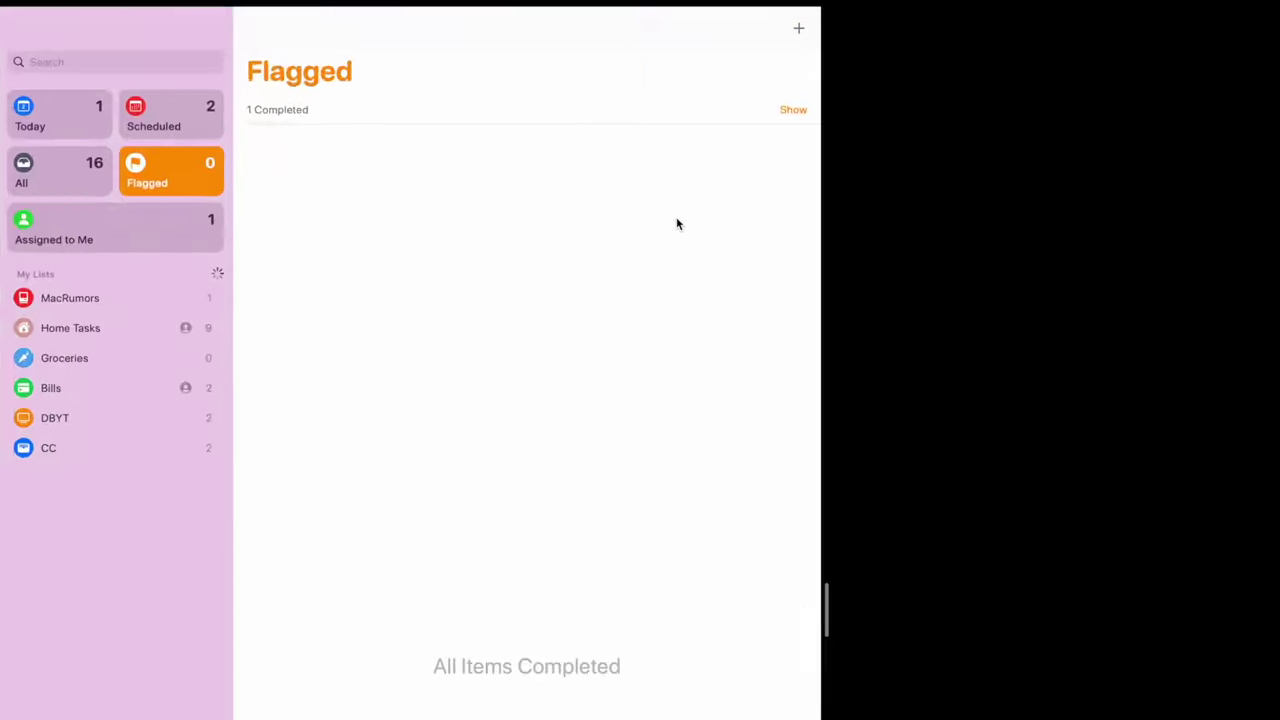
- Bring up Replace Tiled Window from the Reminders tile to list replacement windows again
mouse_move(57, 10)
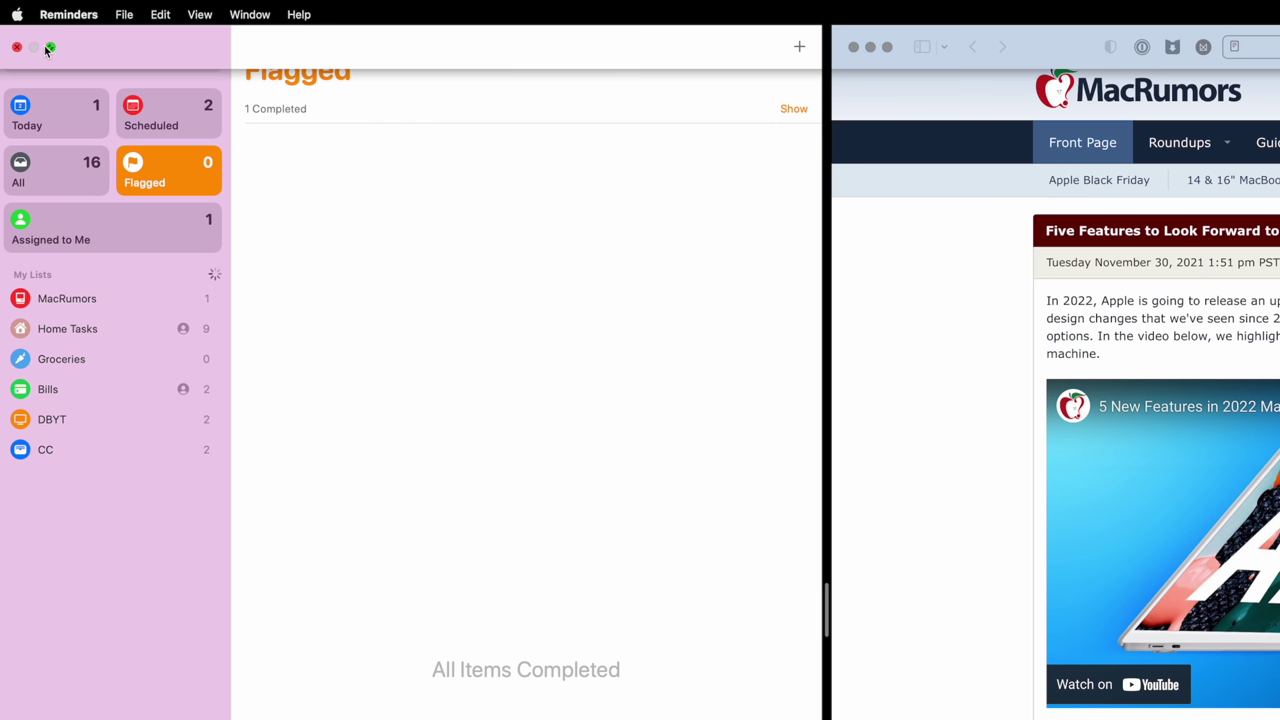
mouse_move(50, 53)
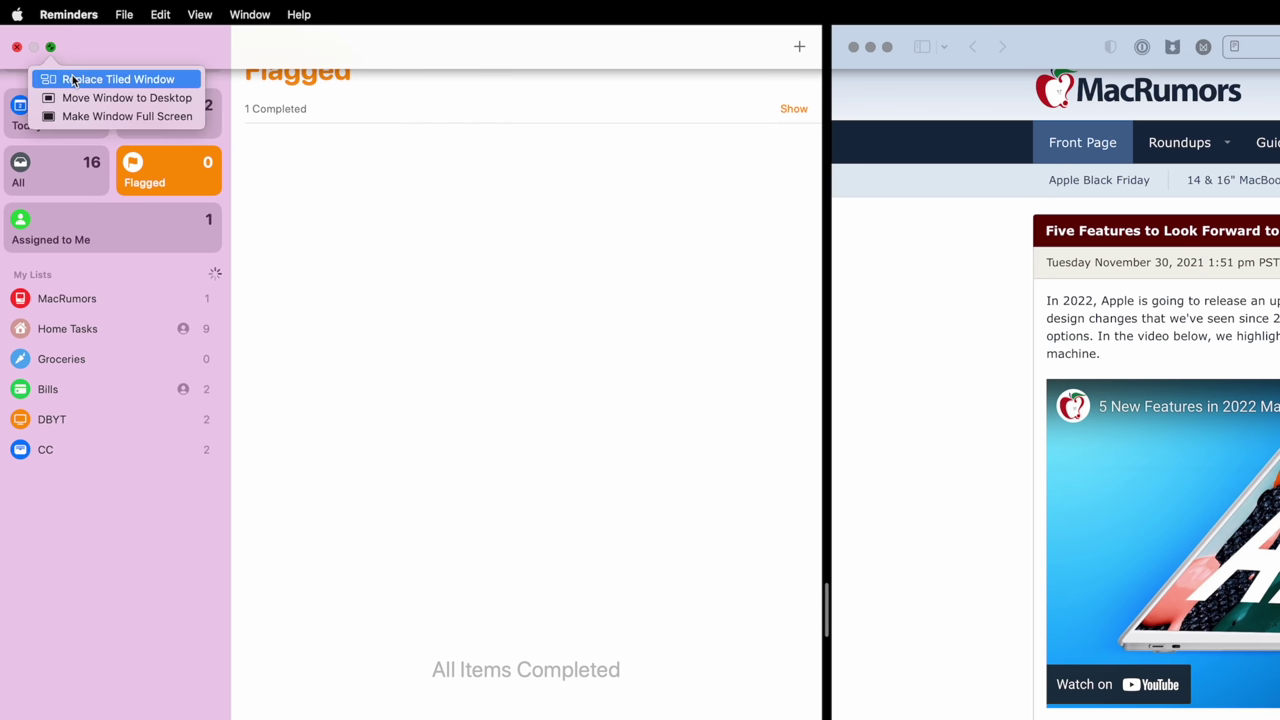
left_click(70, 77)
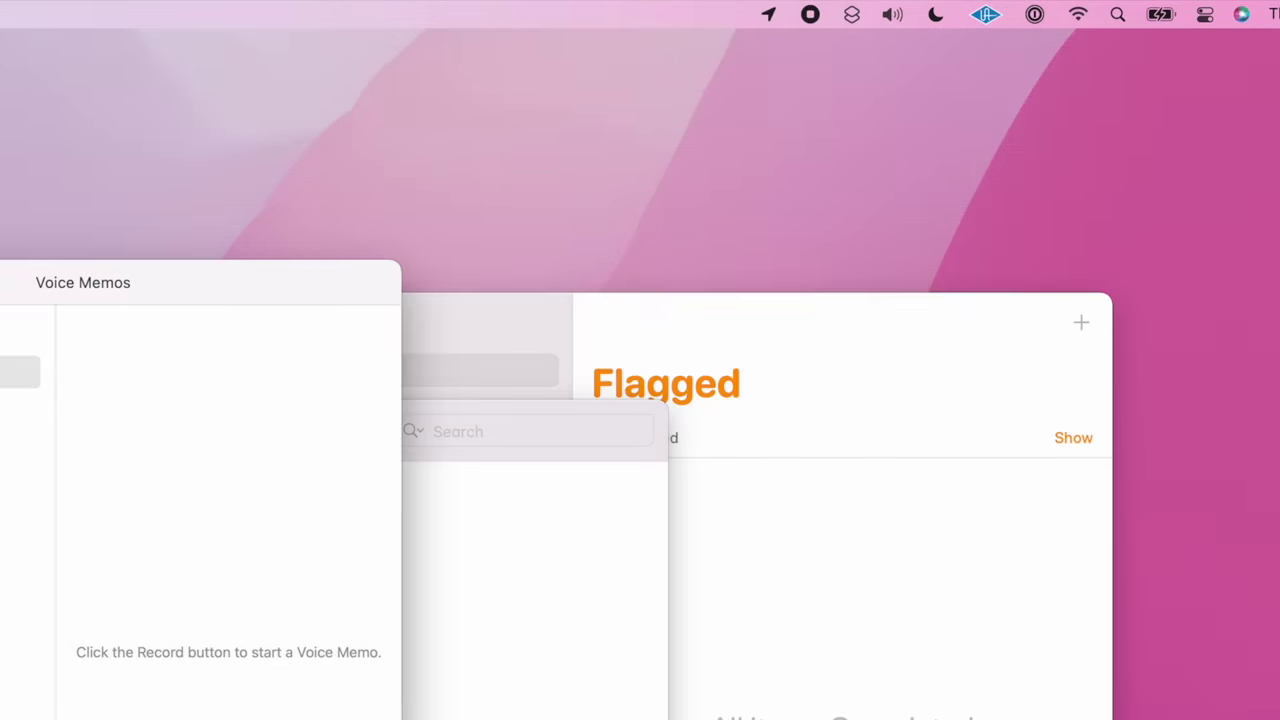
- Record a new voice memo so the mic indicator appears, then close the Voice Memos window
key("super+n")
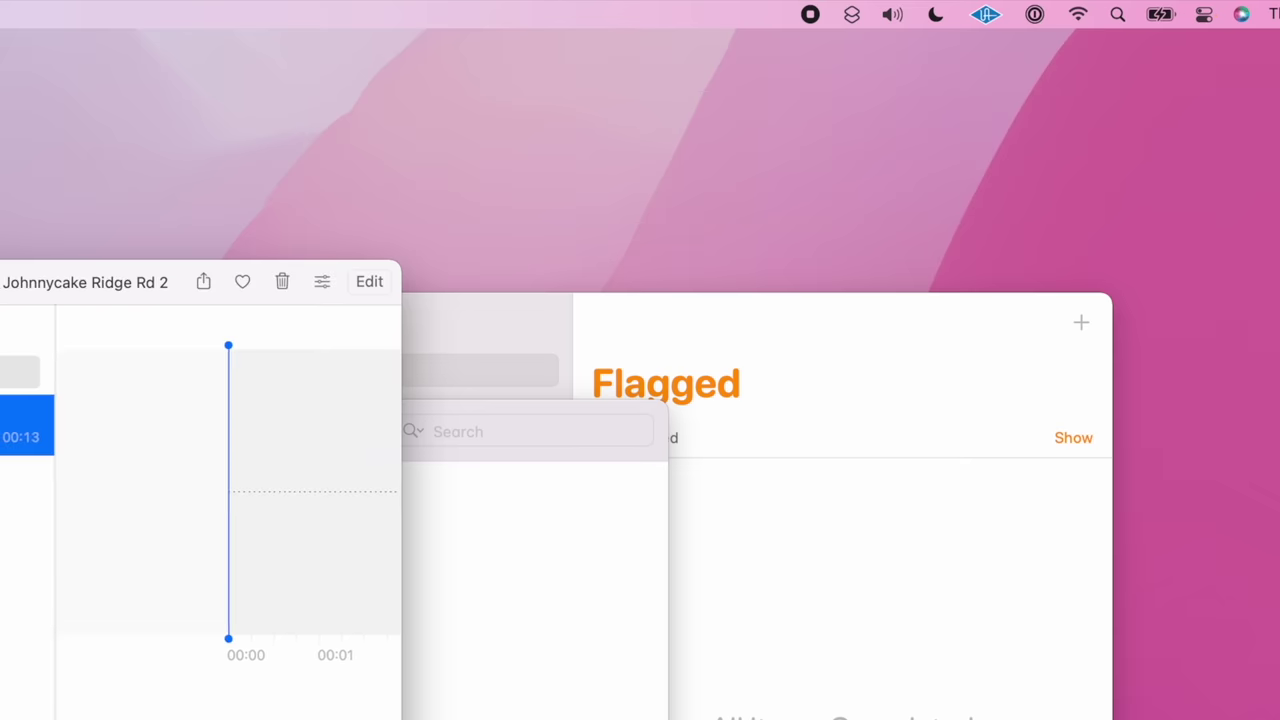
key("super+w")
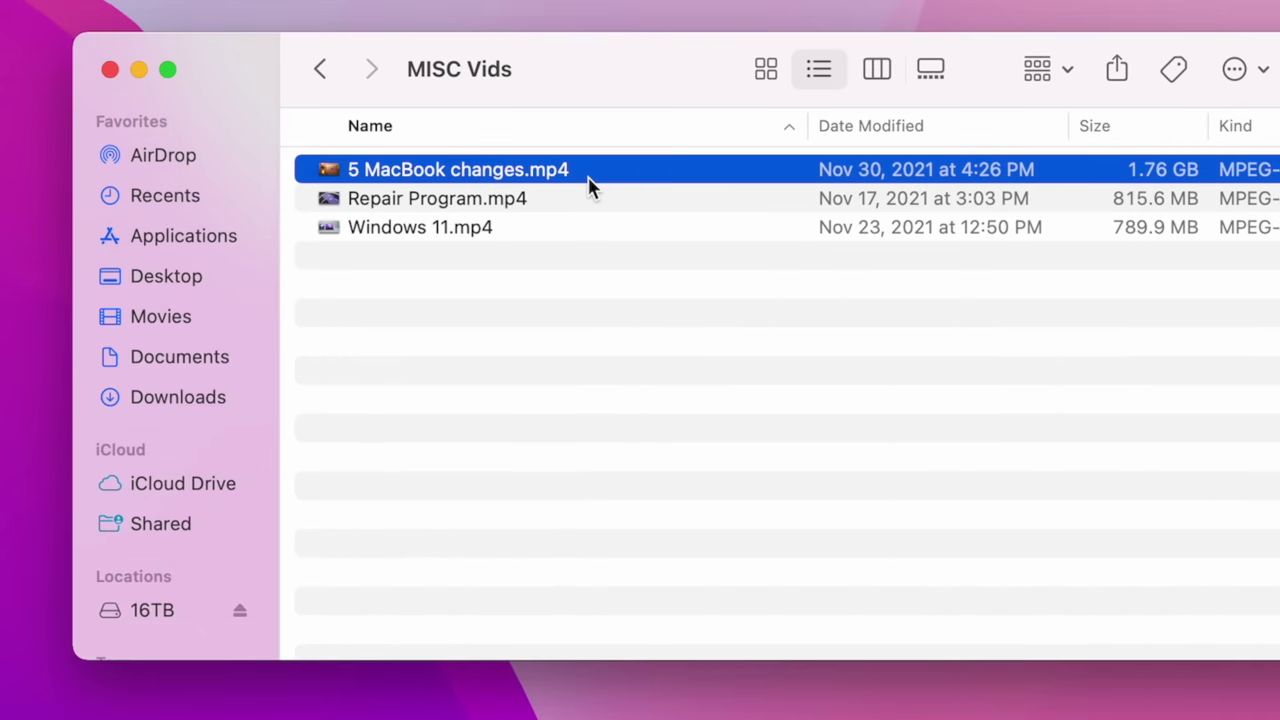
- Show the path bar for 5 MacBook changes.mp4 and list the folders beside MISC Vids
key("alt+super+p")
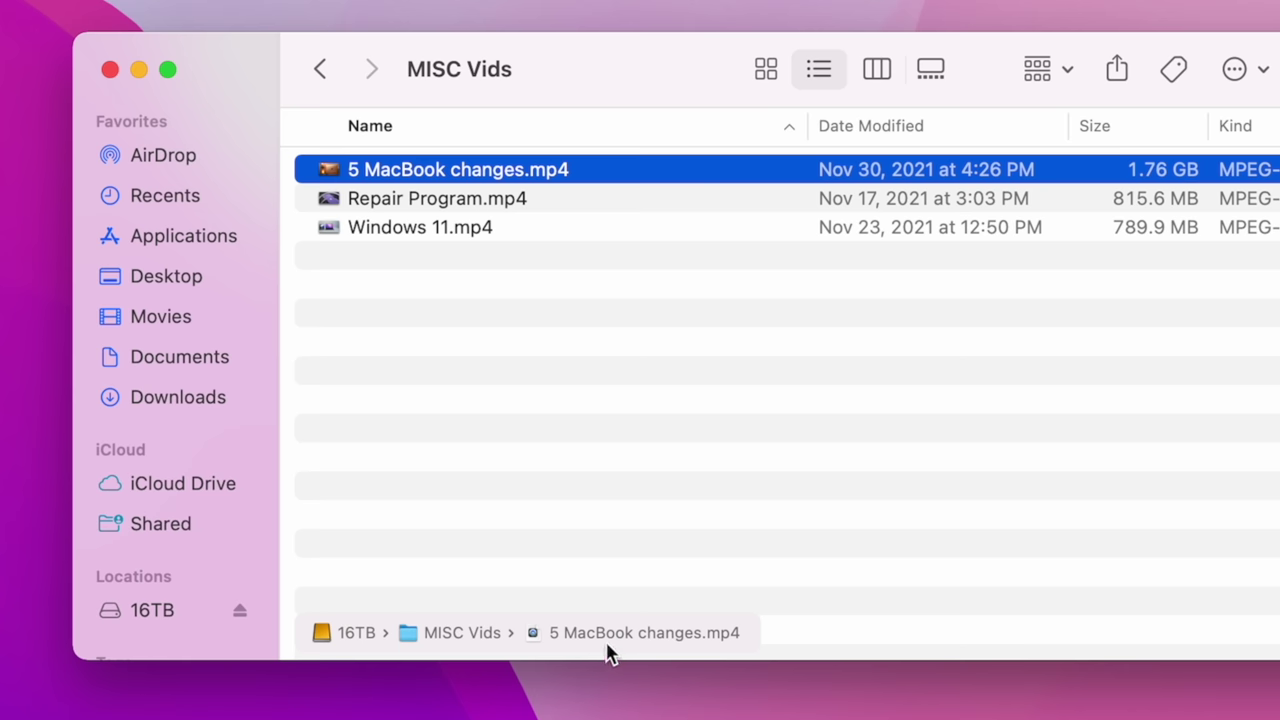
right_click(412, 632)
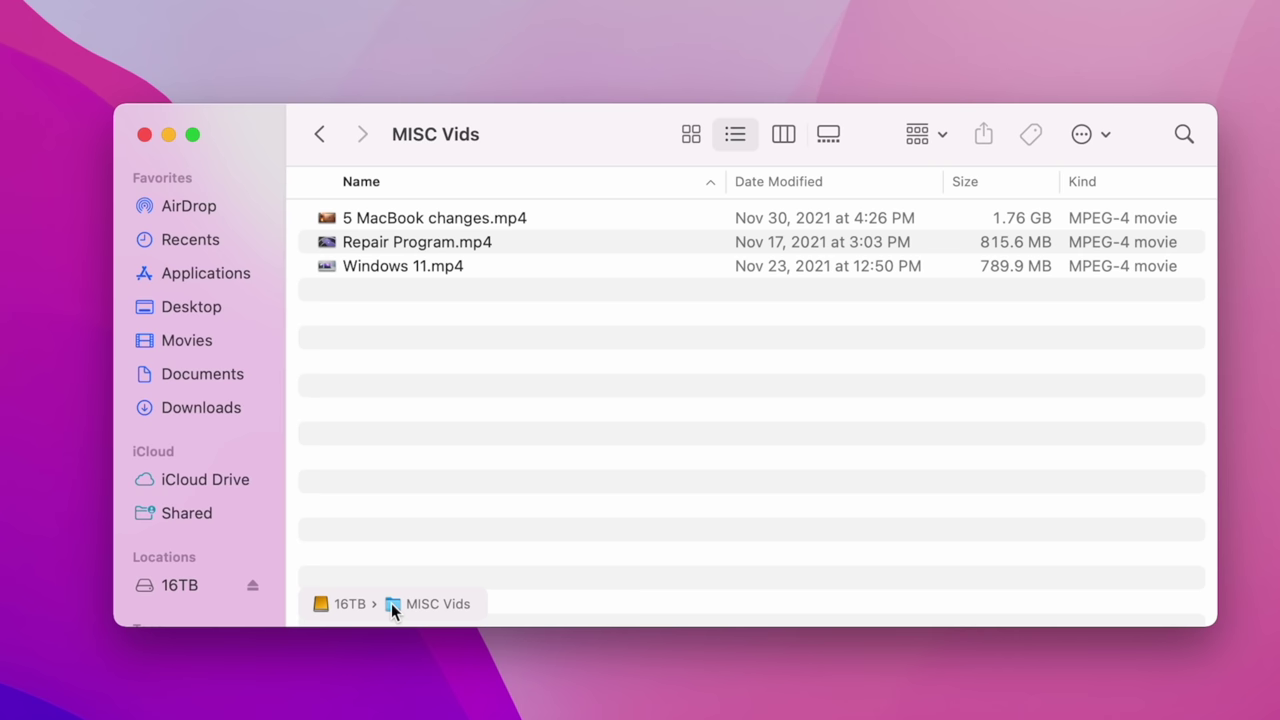
left_click(392, 606)
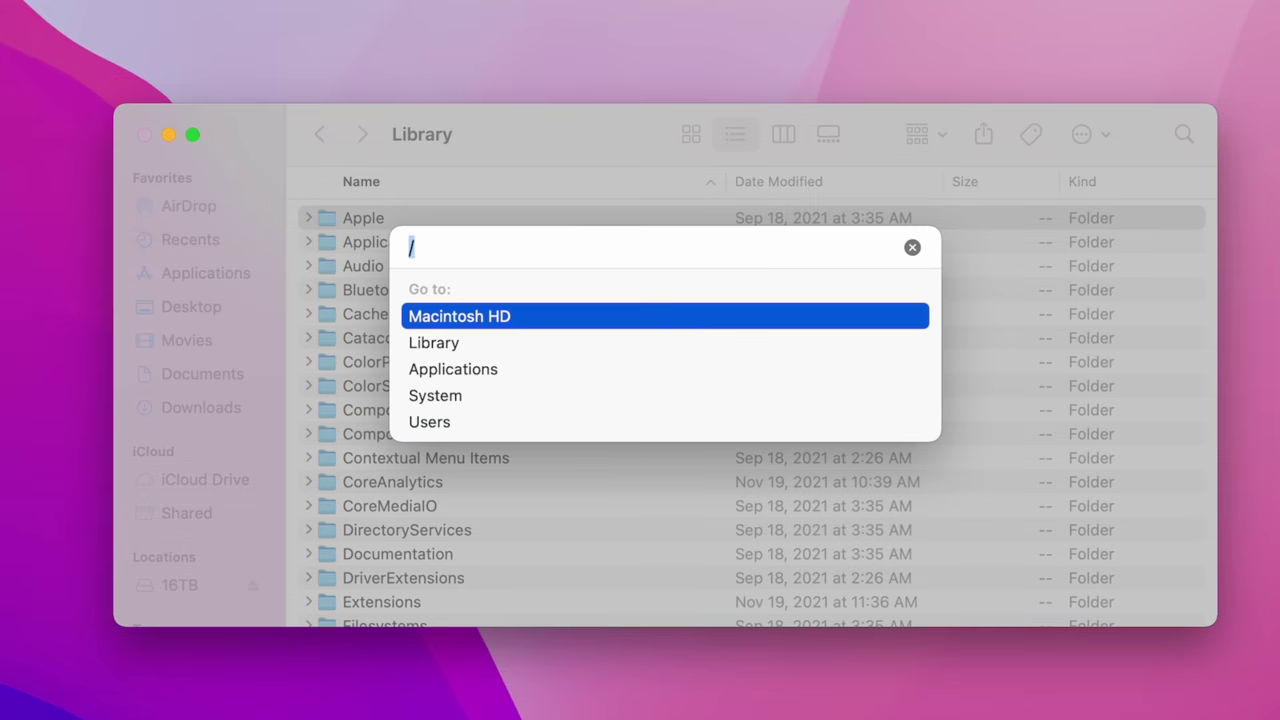
- Enter /system/library/ in Go to Folder, landing on the System › Library suggestion
key("BackSpace")
type("/sys")
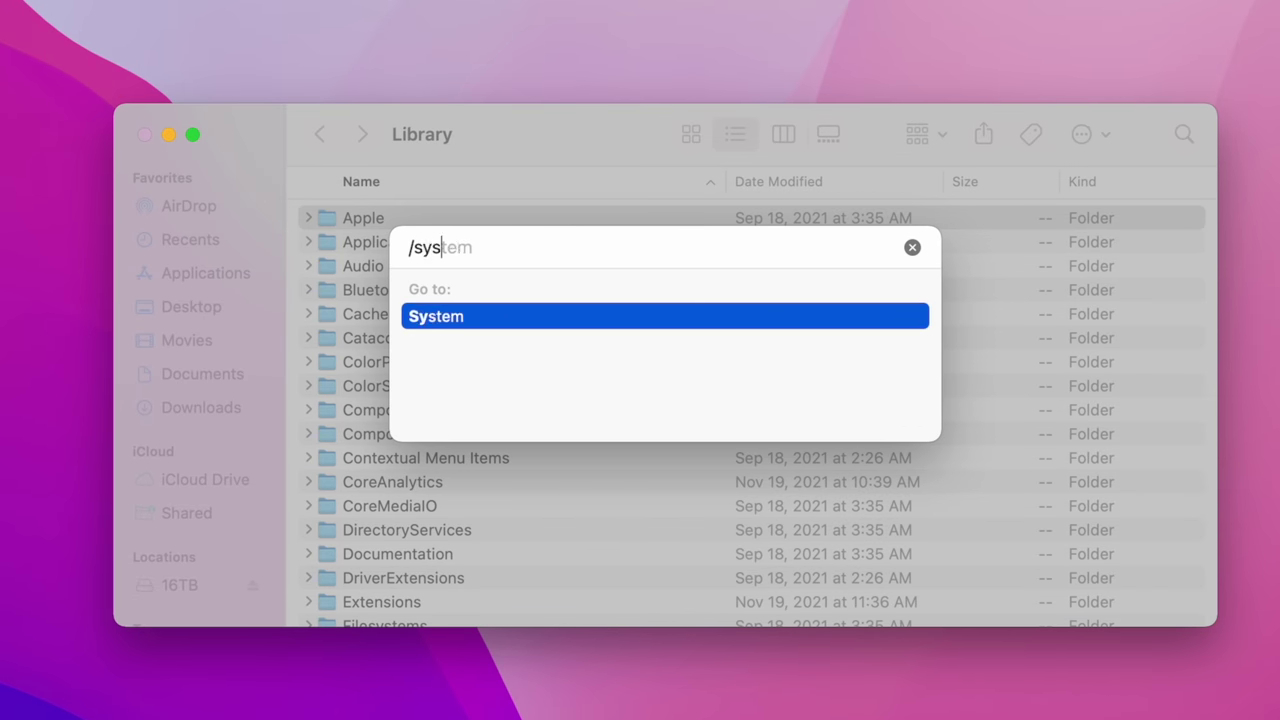
type("tem/")
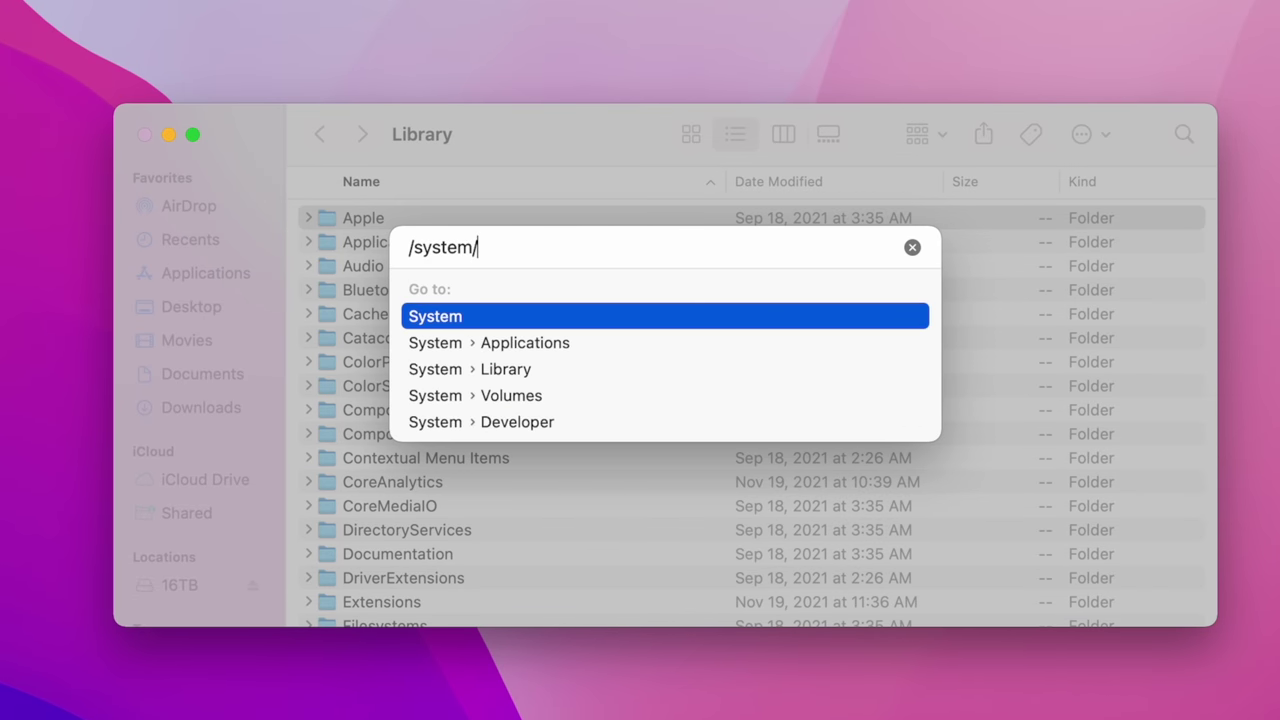
key("Down")
key("Down")
key("Down")
key("Down")
key("Up")
key("Up")
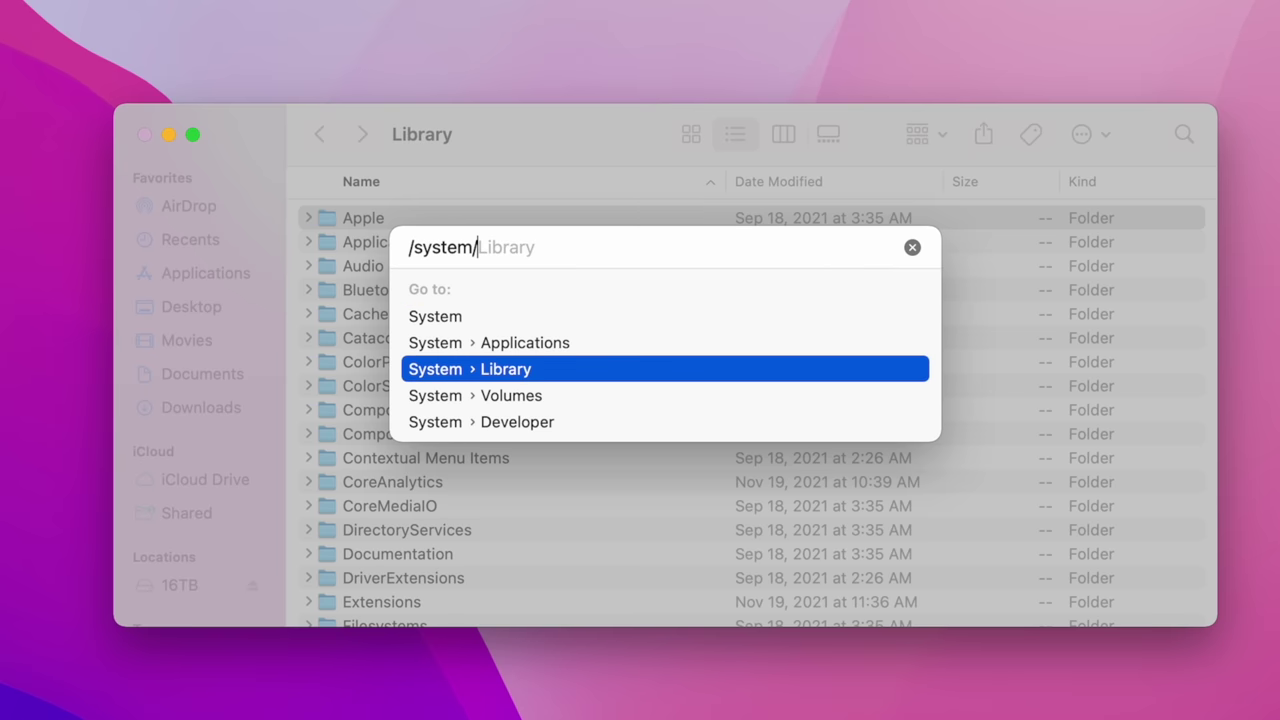
key("Up")
key("Down")
key("Down")
key("Down")
key("Up")
key("Up")
type("library/")
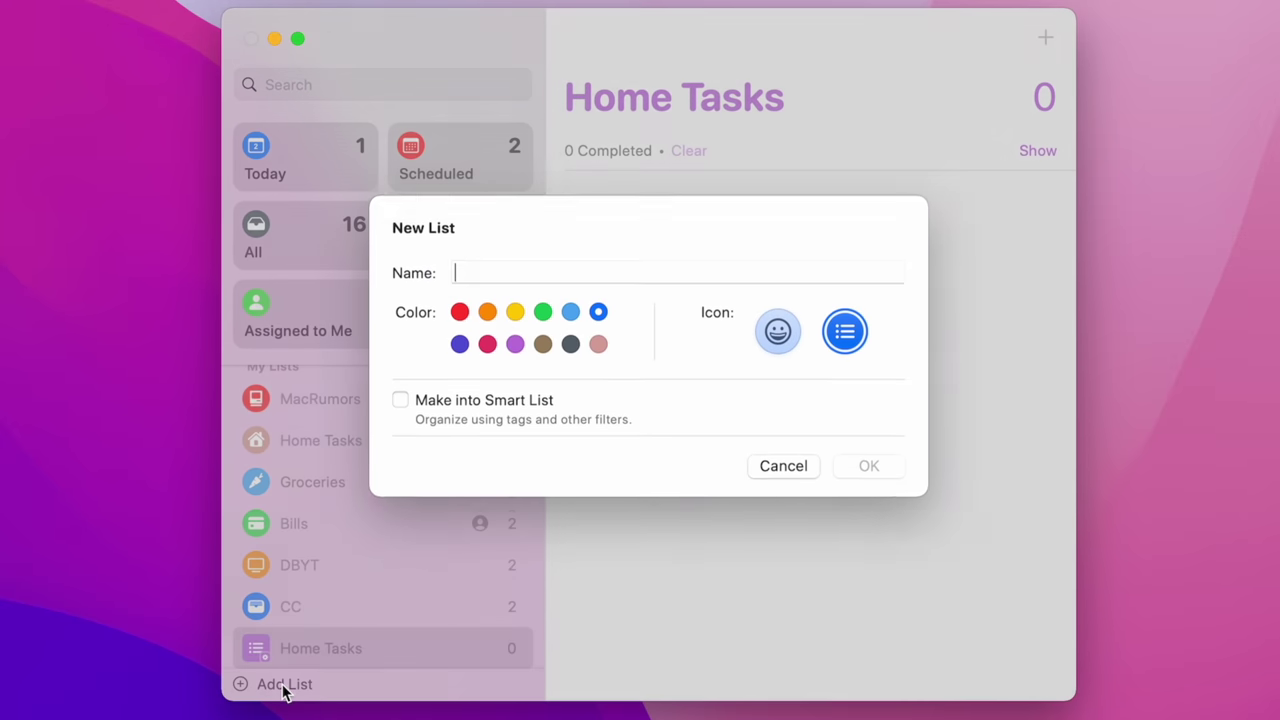
- Name the new list MacRumors, make it red, and turn it into a smart list
type("Mac")
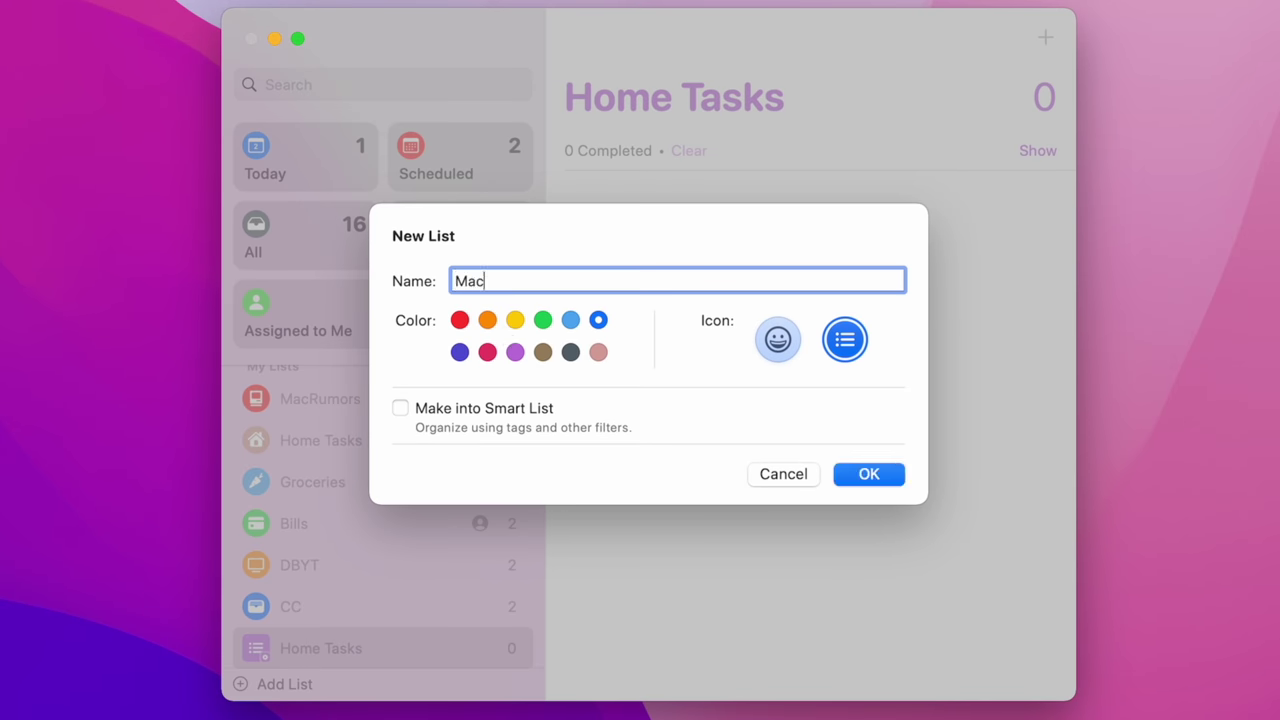
type("Rumors")
left_click(459, 320)
left_click(400, 408)
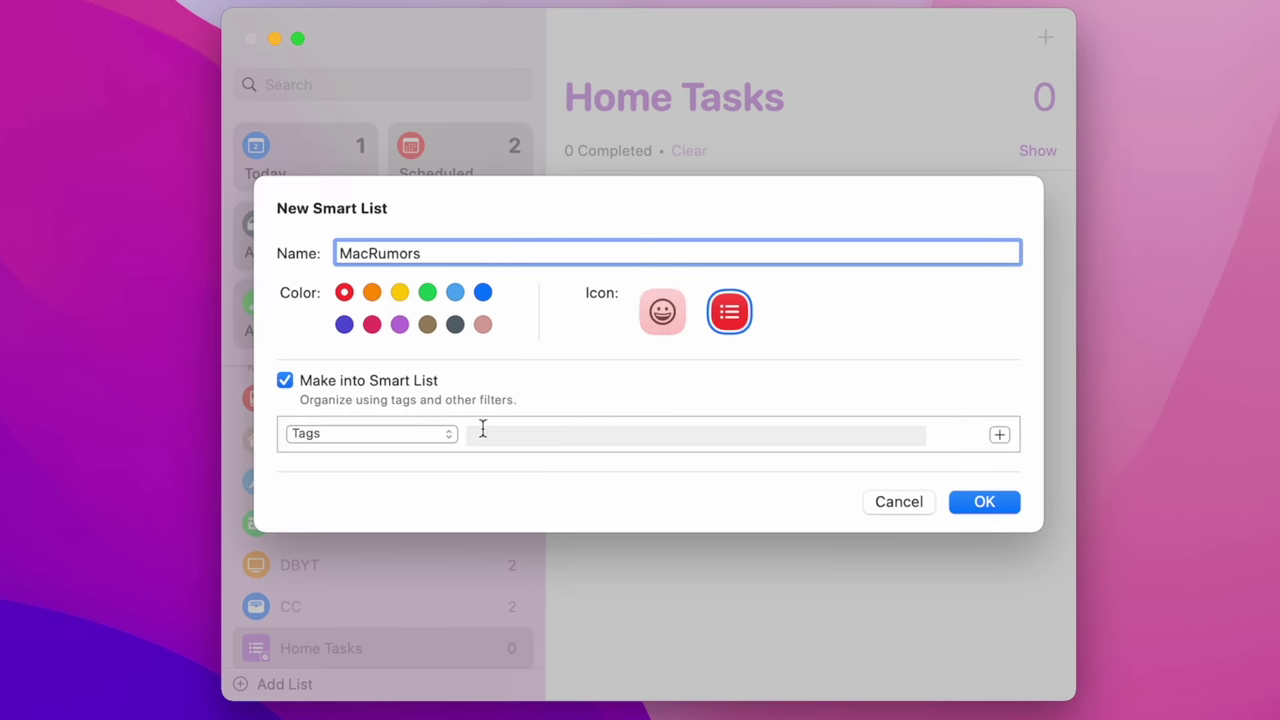
- Filter the smart list to High priority reminders and begin a second filter rule
left_click(338, 433)
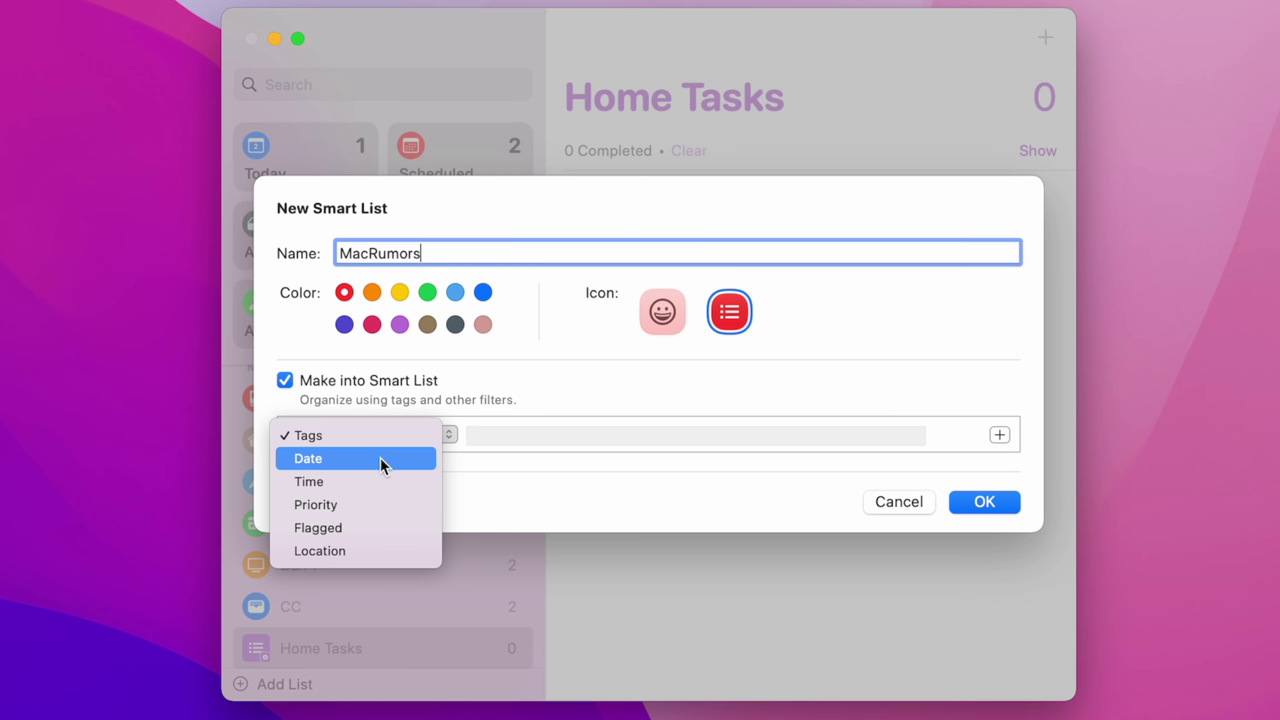
left_click(371, 504)
left_click(584, 437)
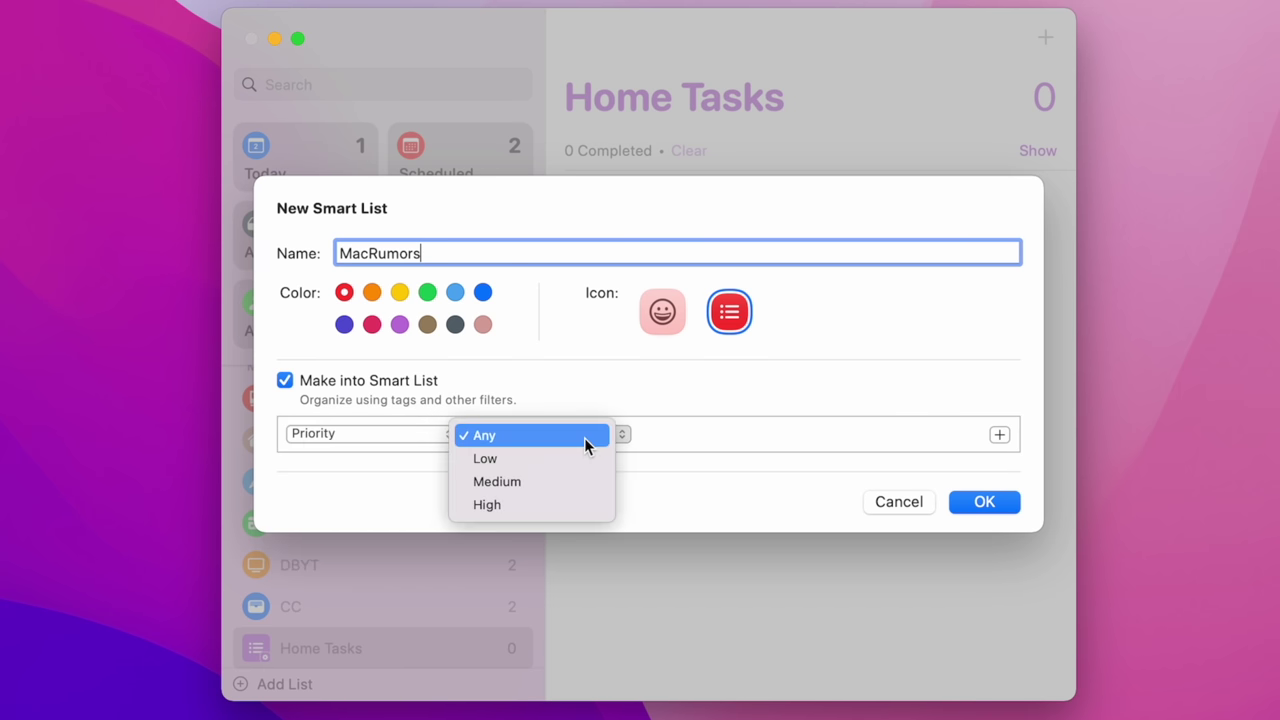
left_click(565, 504)
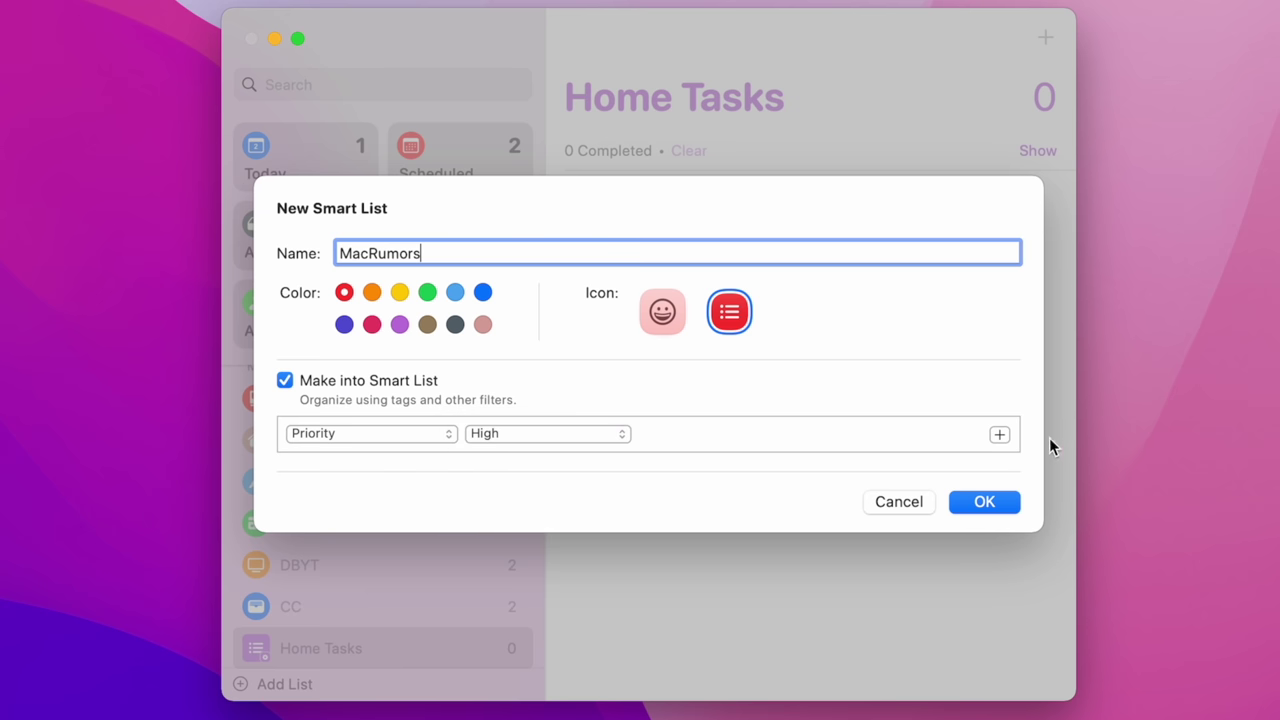
left_click(999, 434)
left_click(434, 455)
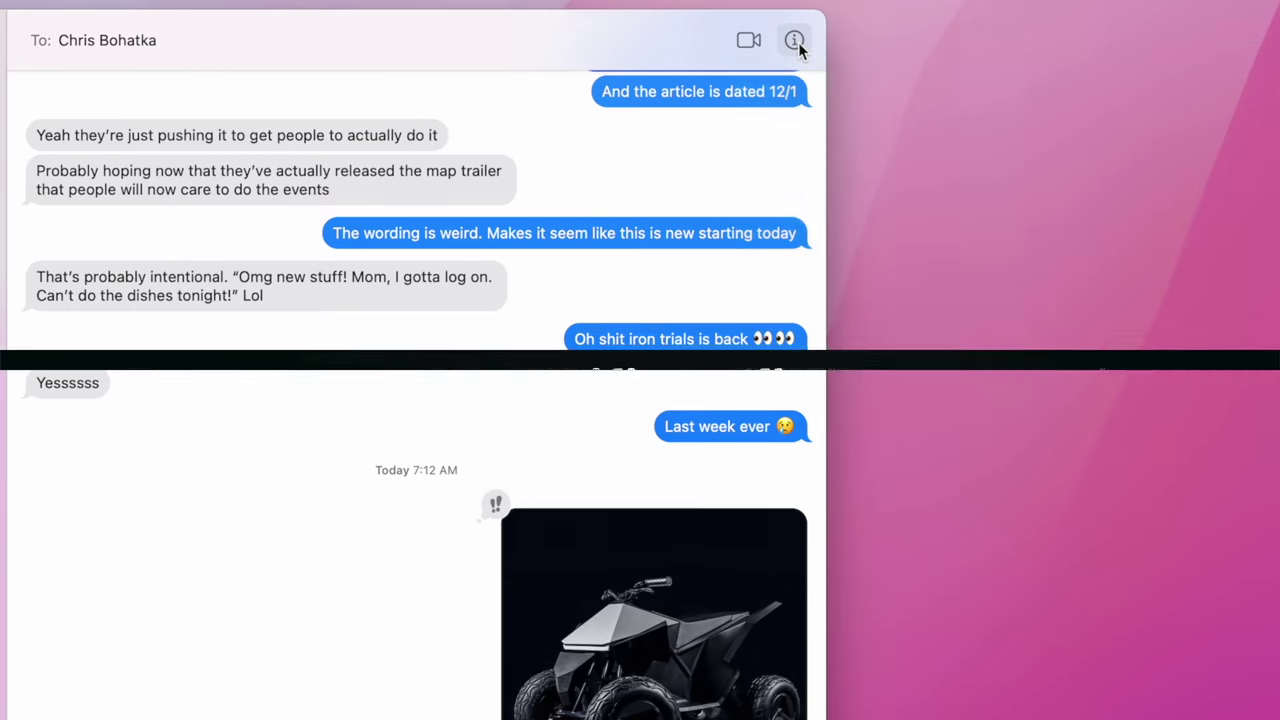
- Enable Show in Shared with You in the conversation's info panel
left_click(795, 42)
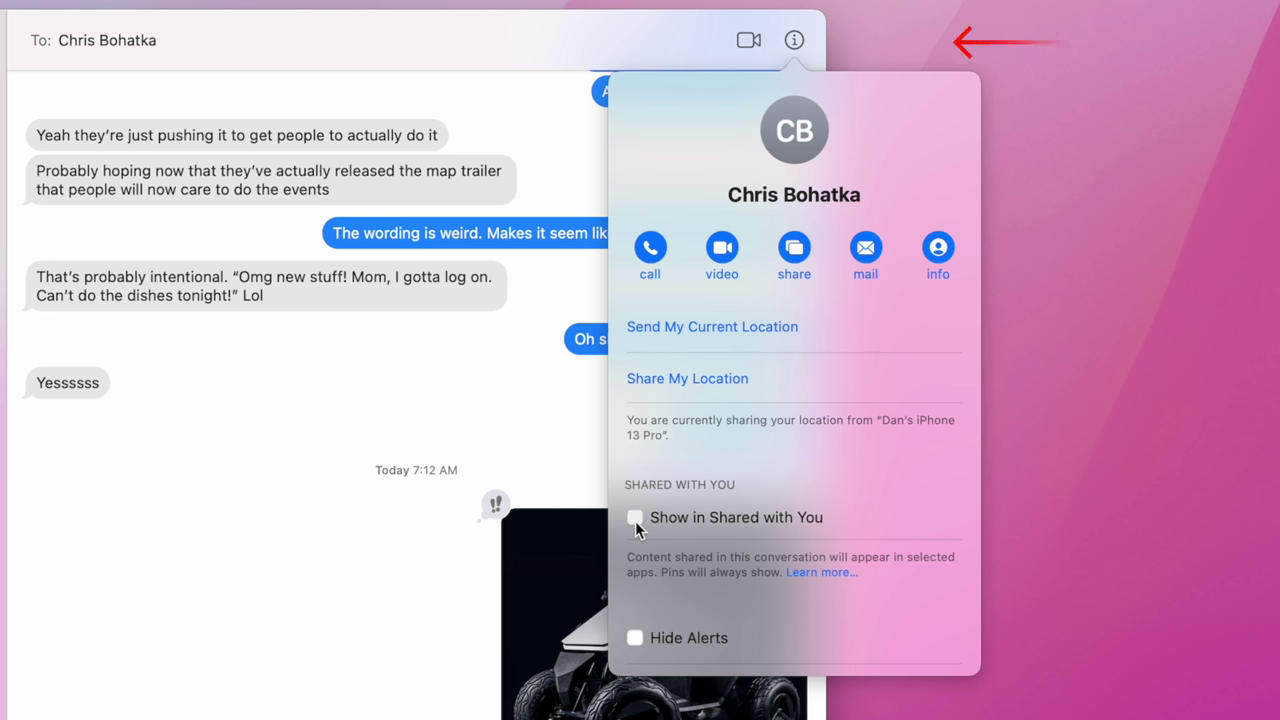
left_click(635, 518)
left_click(635, 518)
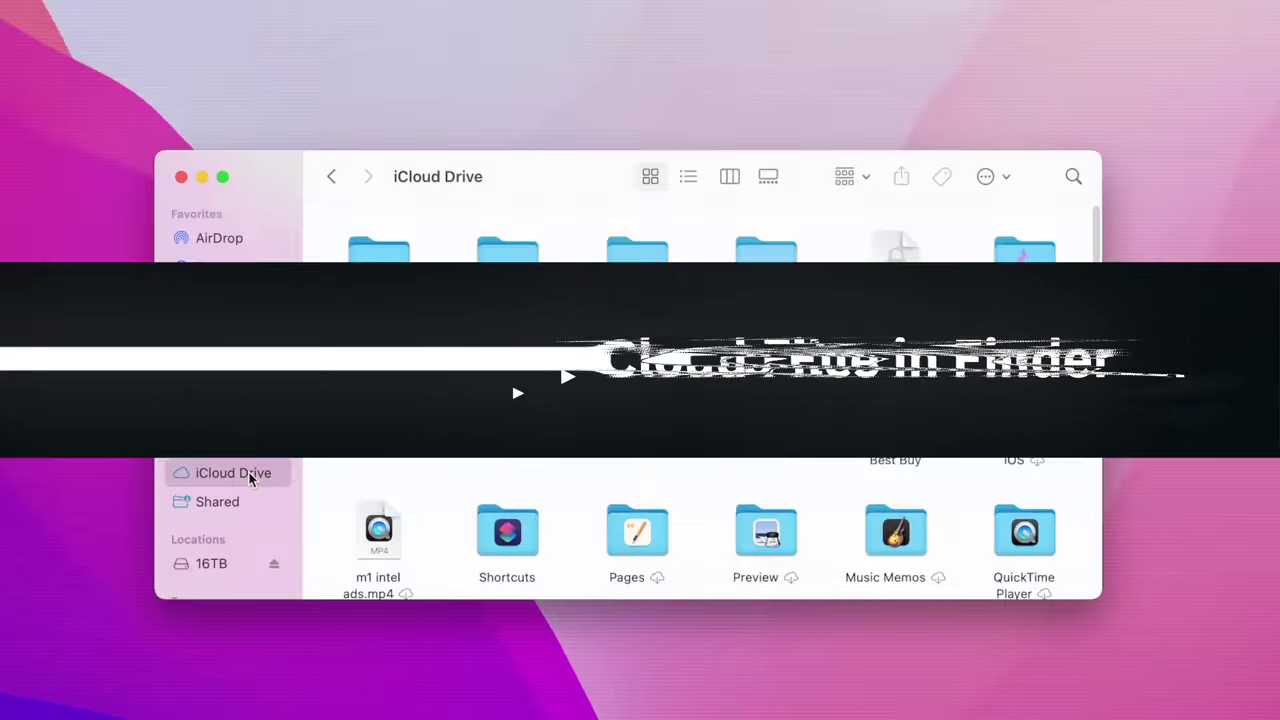
- Open the Shared folder, check the Pineapple file's context menu, and switch to List view
left_click(220, 504)
left_click(366, 288)
right_click(367, 286)
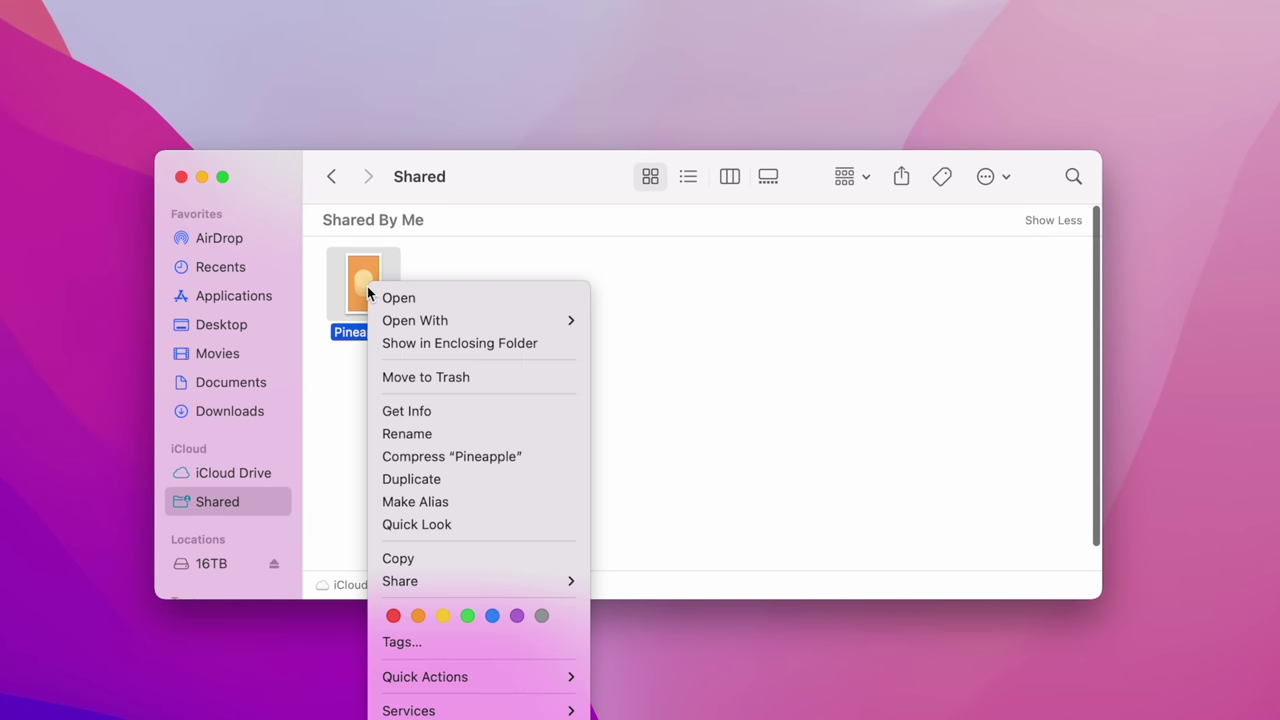
left_click(357, 437)
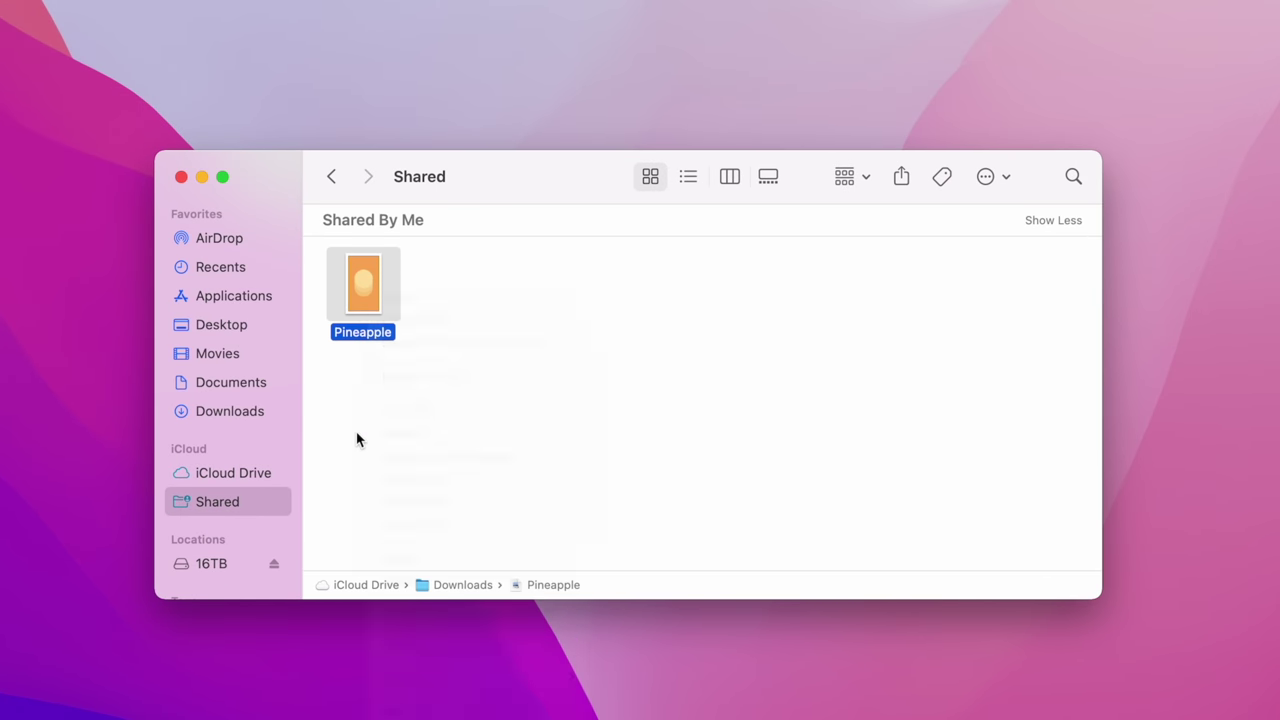
left_click(474, 308)
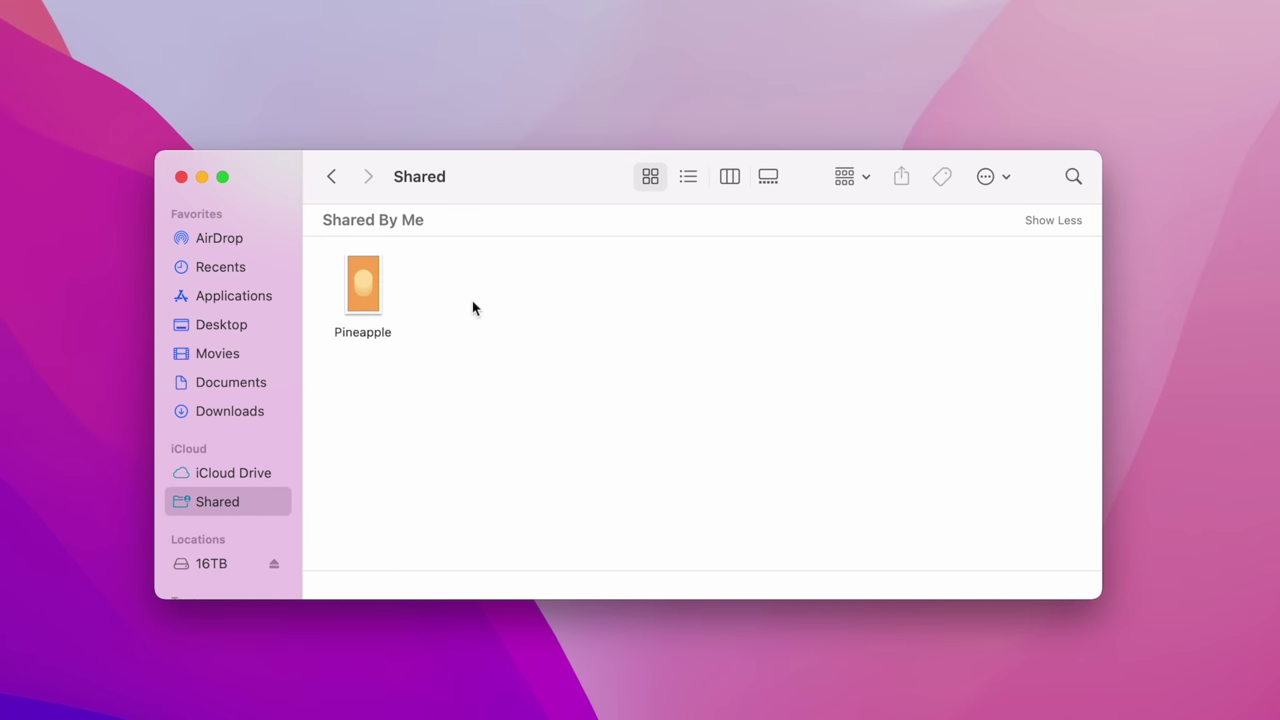
left_click(689, 177)
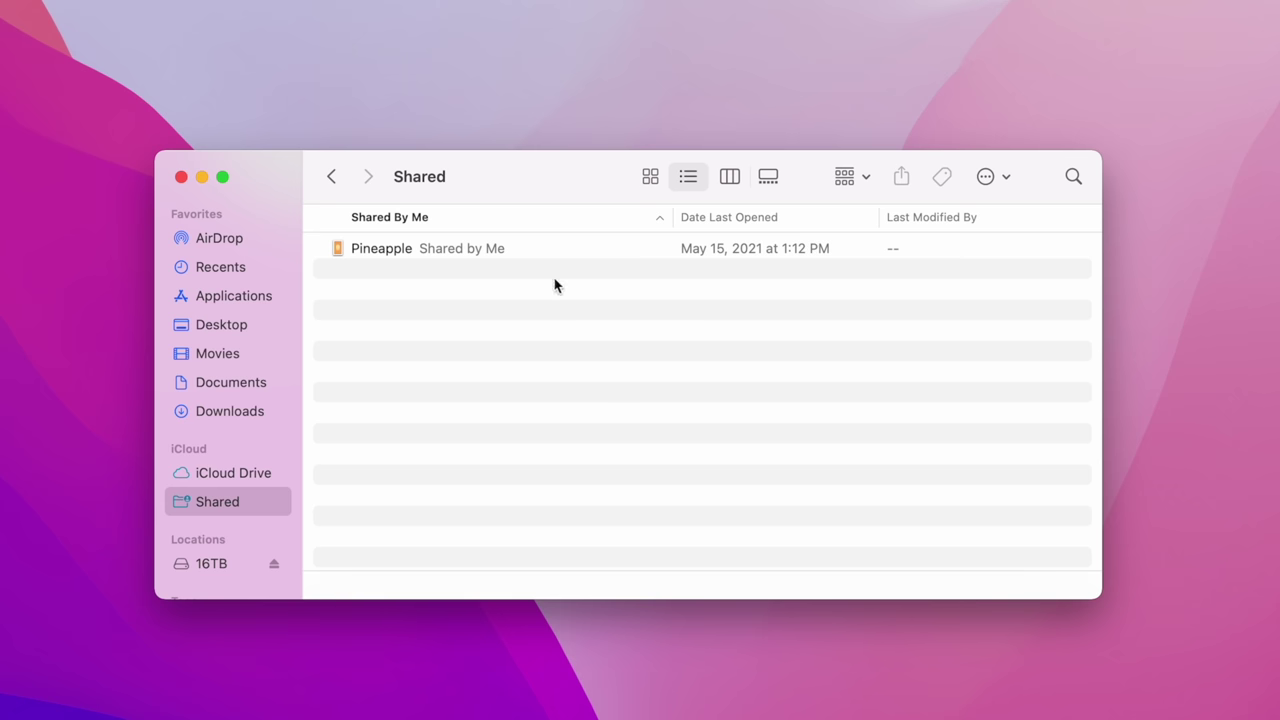
- Select Pineapple, then hide the Shared location in Finder's sidebar settings
left_click(506, 254)
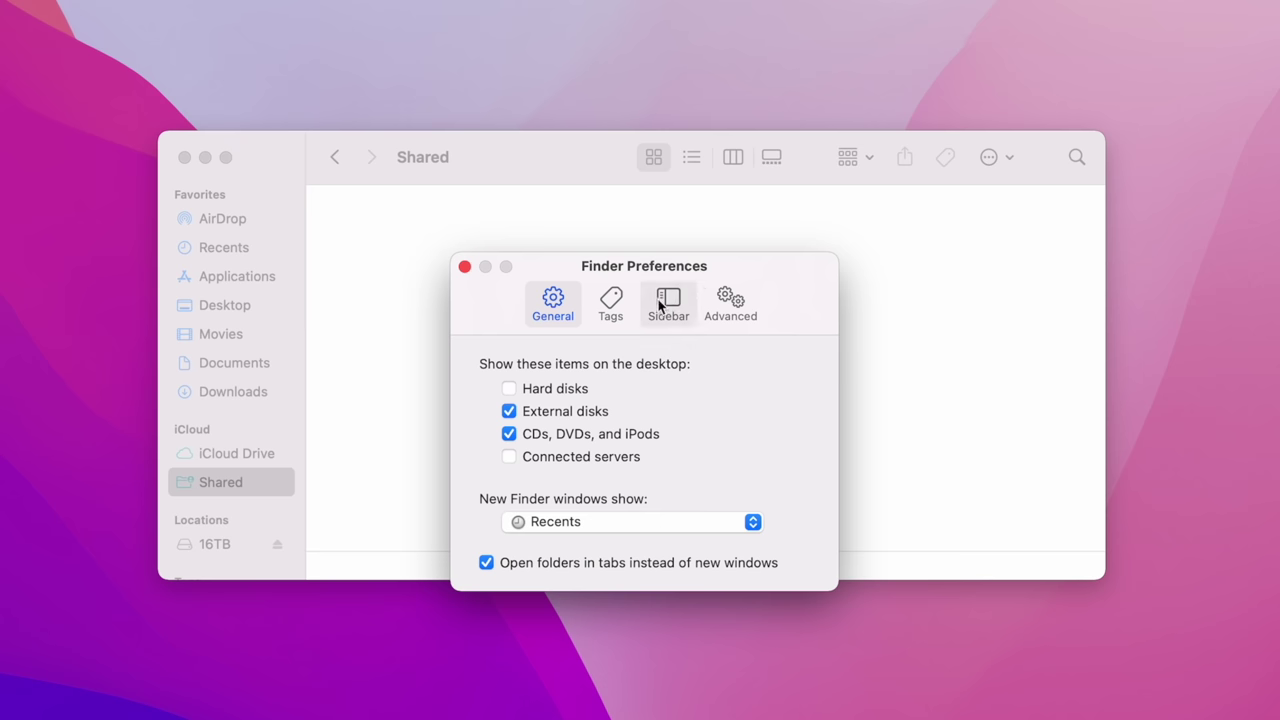
left_click(662, 300)
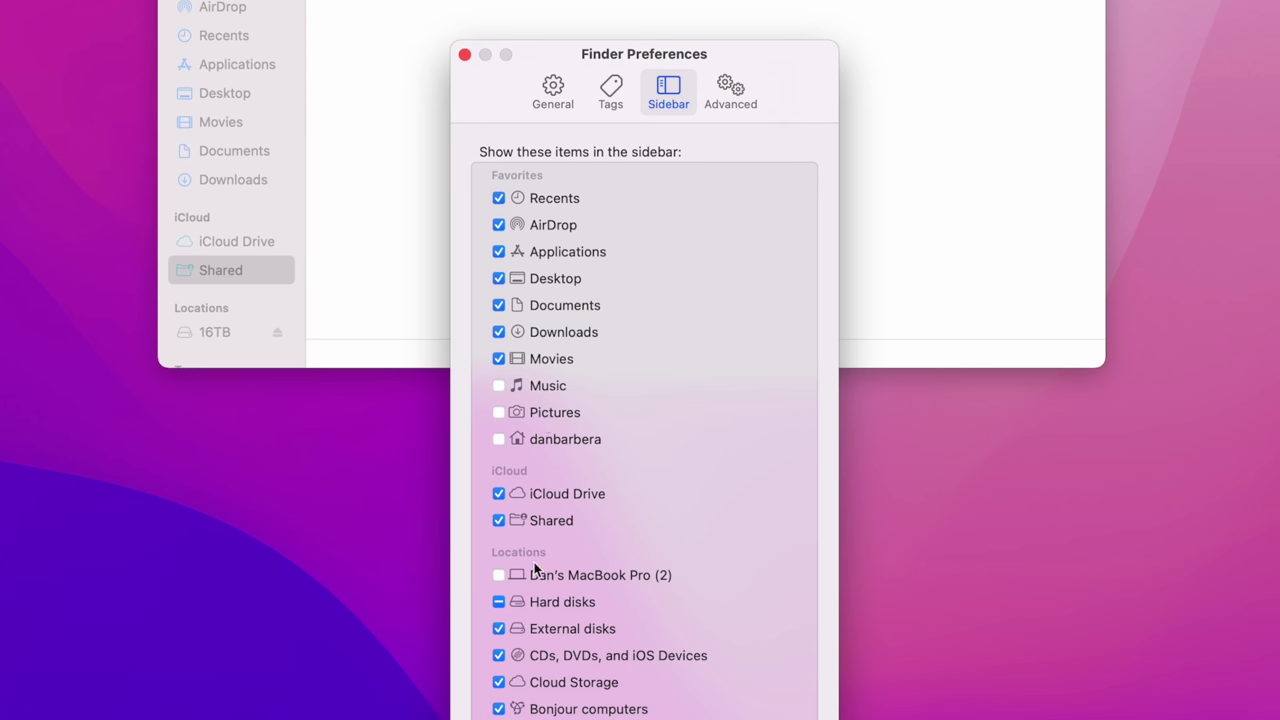
left_click(500, 521)
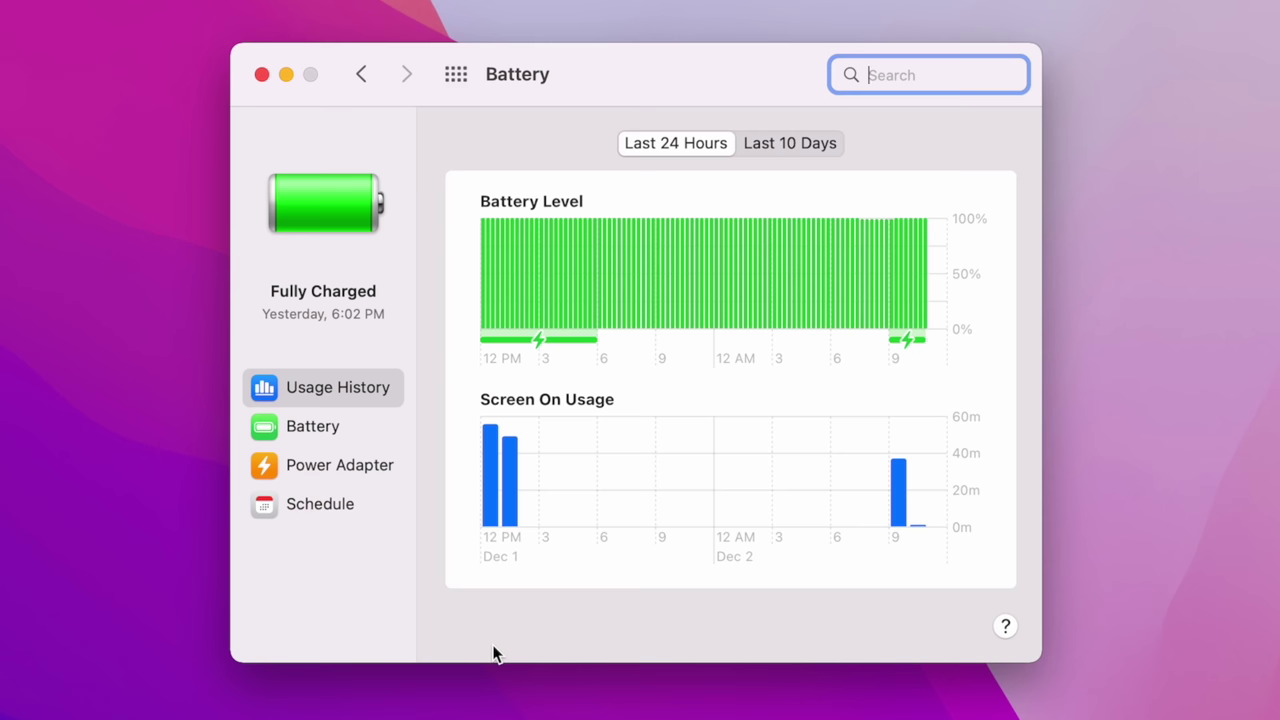
- Show the Battery Energy Mode options: Low Power, Automatic and High Power
left_click(318, 427)
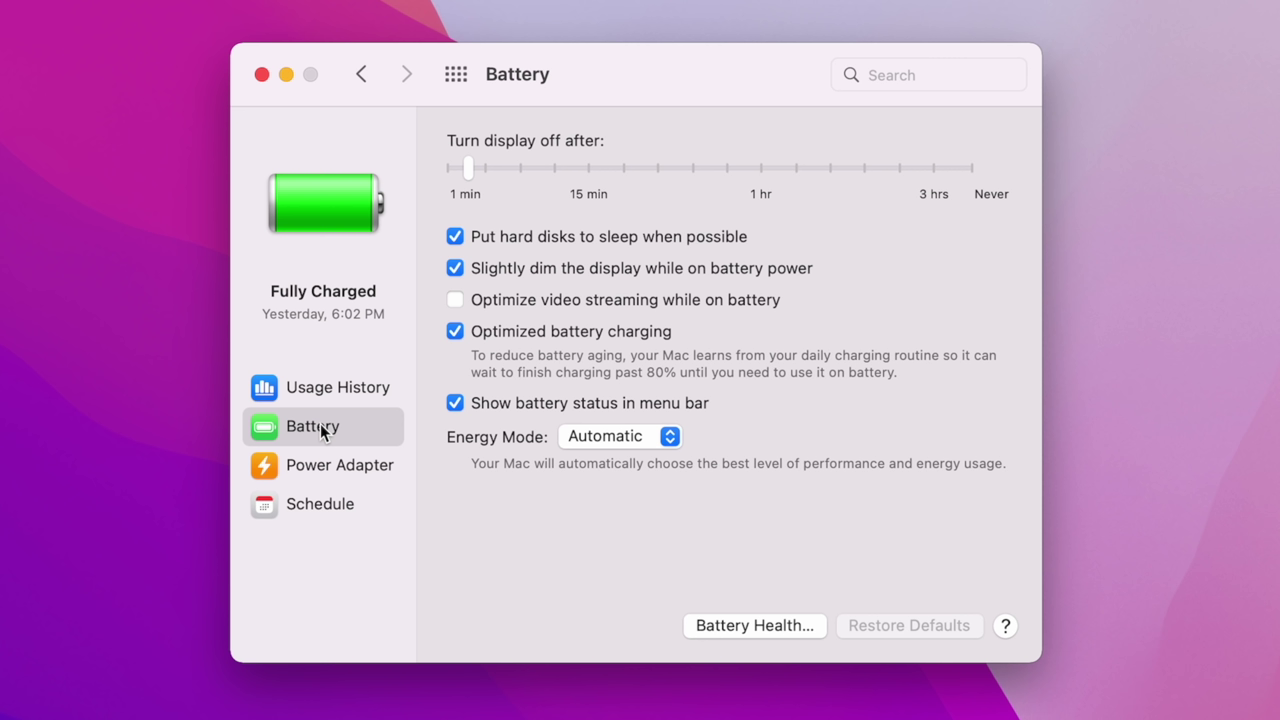
left_click(644, 435)
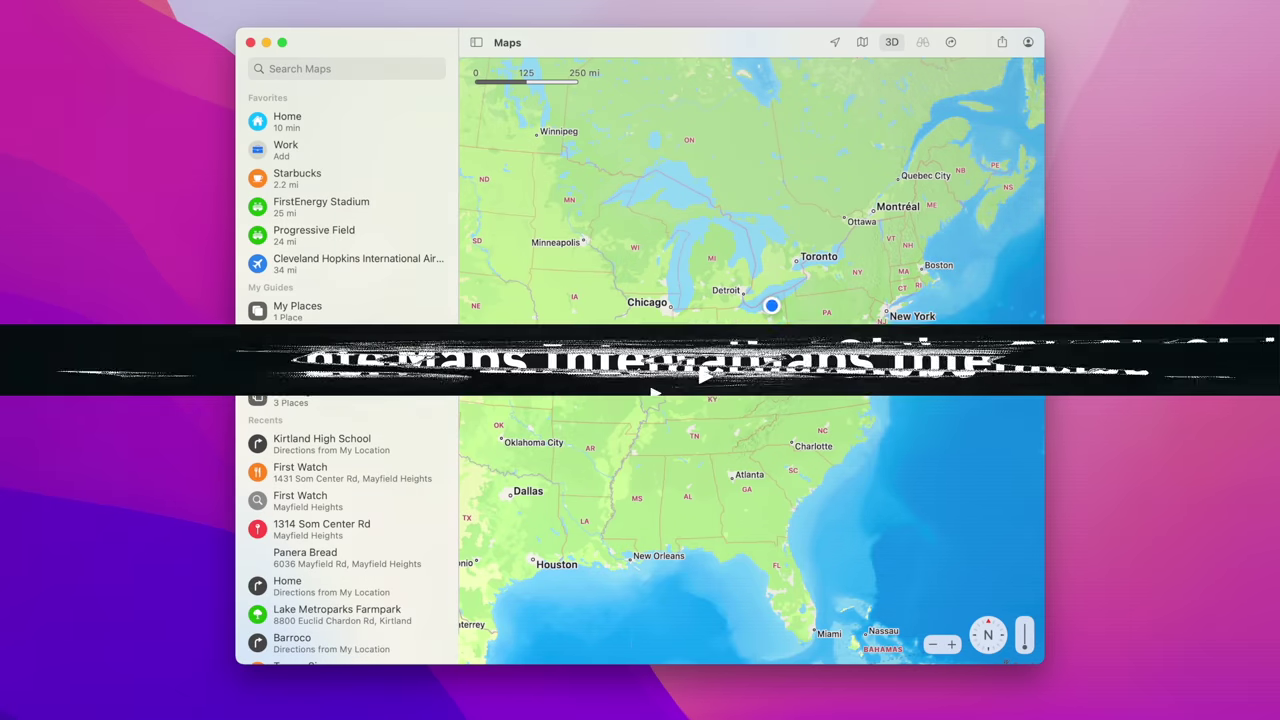
- Zoom out to the globe, hide the sidebar, and rotate the globe to Asia and the Pacific
scroll(786, 353, "down", 10)
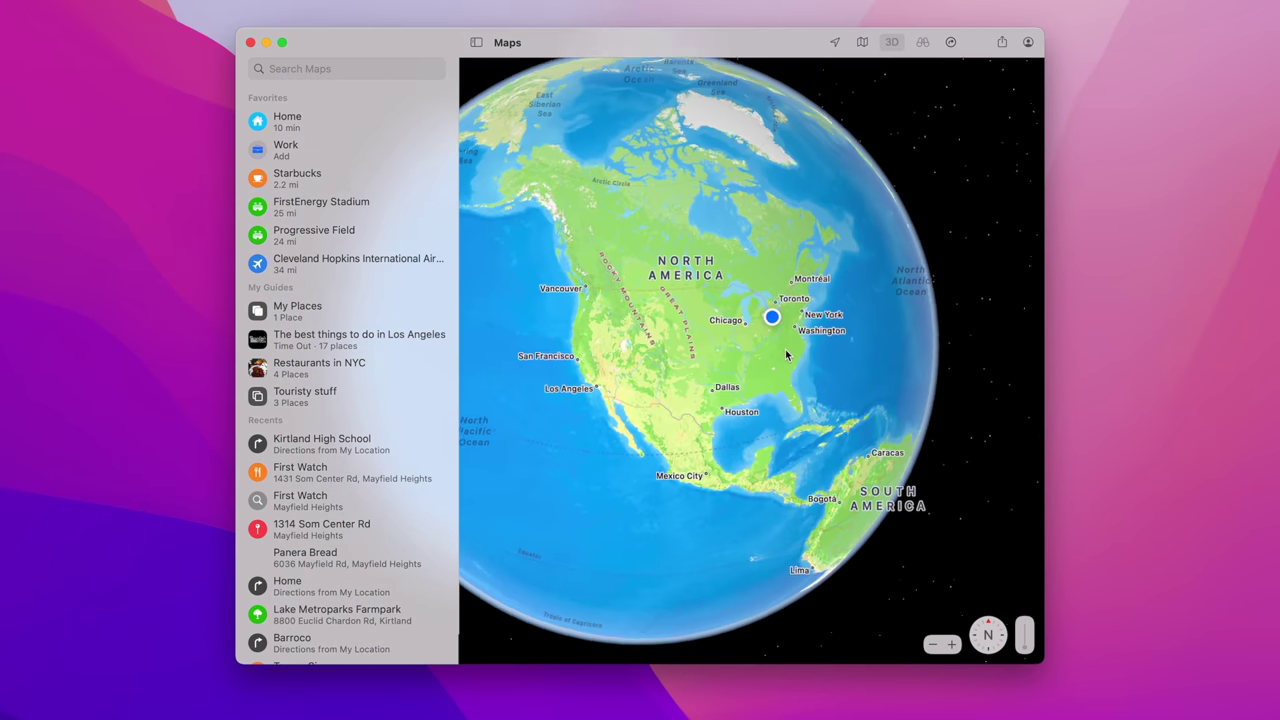
mouse_move(705, 320)
left_mouse_down()
mouse_move(860, 300)
mouse_move(684, 310)
left_mouse_up()
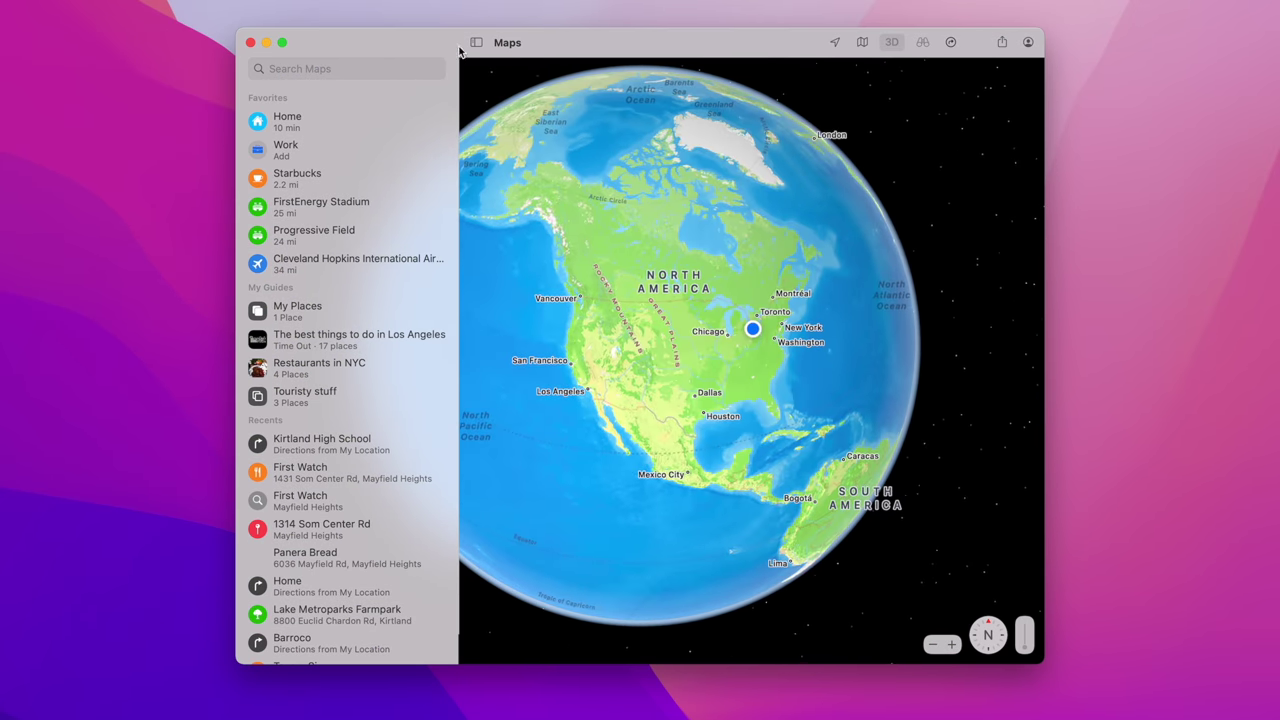
left_click(476, 43)
mouse_move(540, 360)
left_mouse_down()
mouse_move(745, 388)
mouse_move(586, 322)
mouse_move(556, 372)
left_mouse_up()
left_click_drag(509, 459, 854, 452)
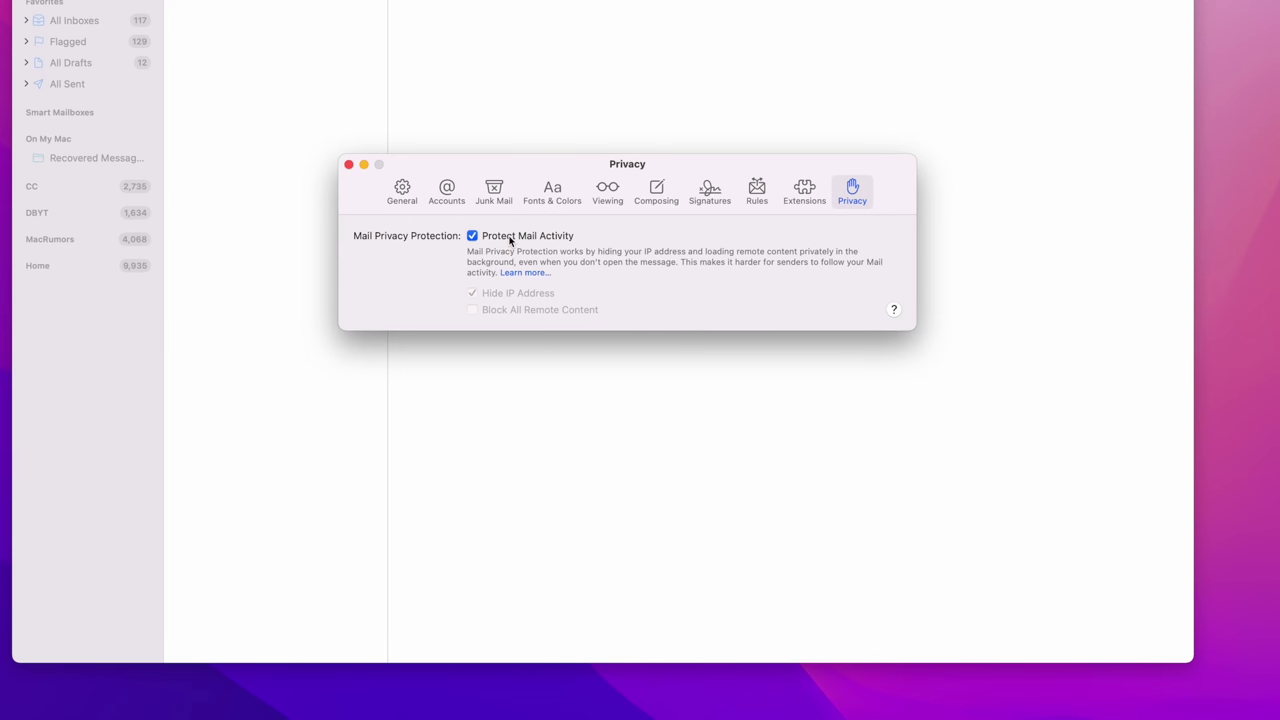
- Toggle Protect Mail Activity off and back on, then reopen Mail Preferences on Privacy
left_click(473, 236)
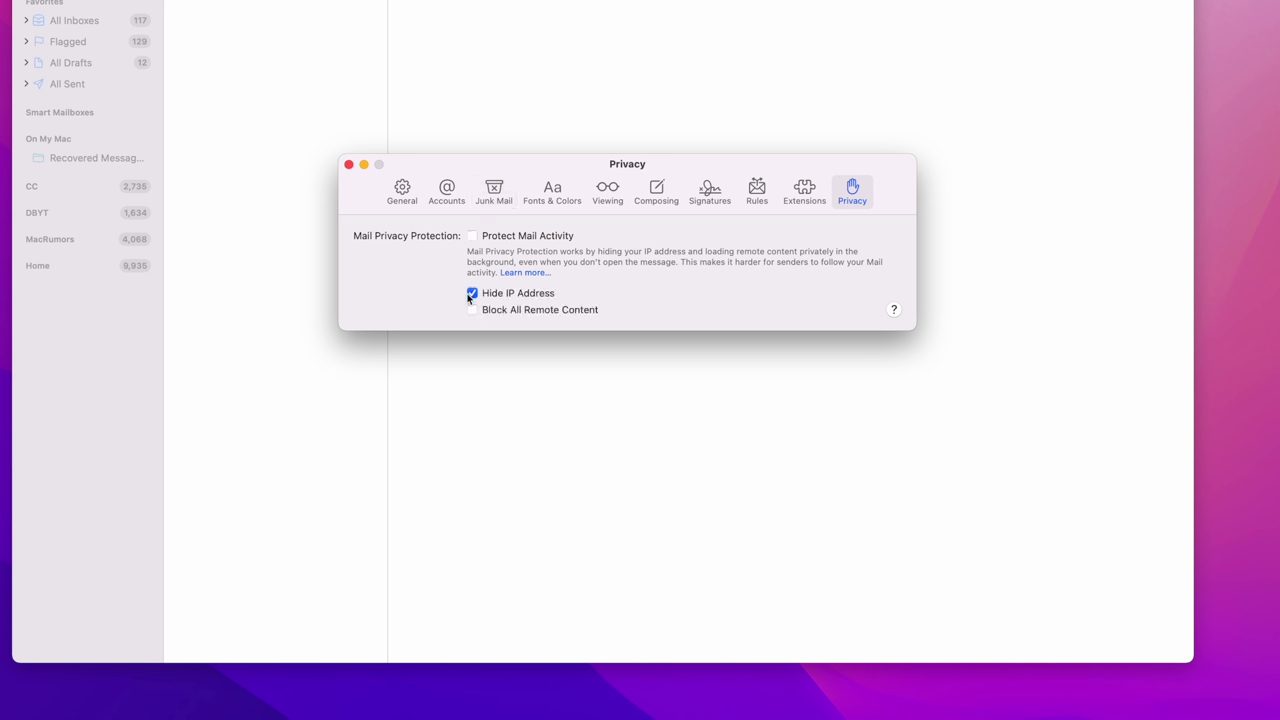
left_click(473, 236)
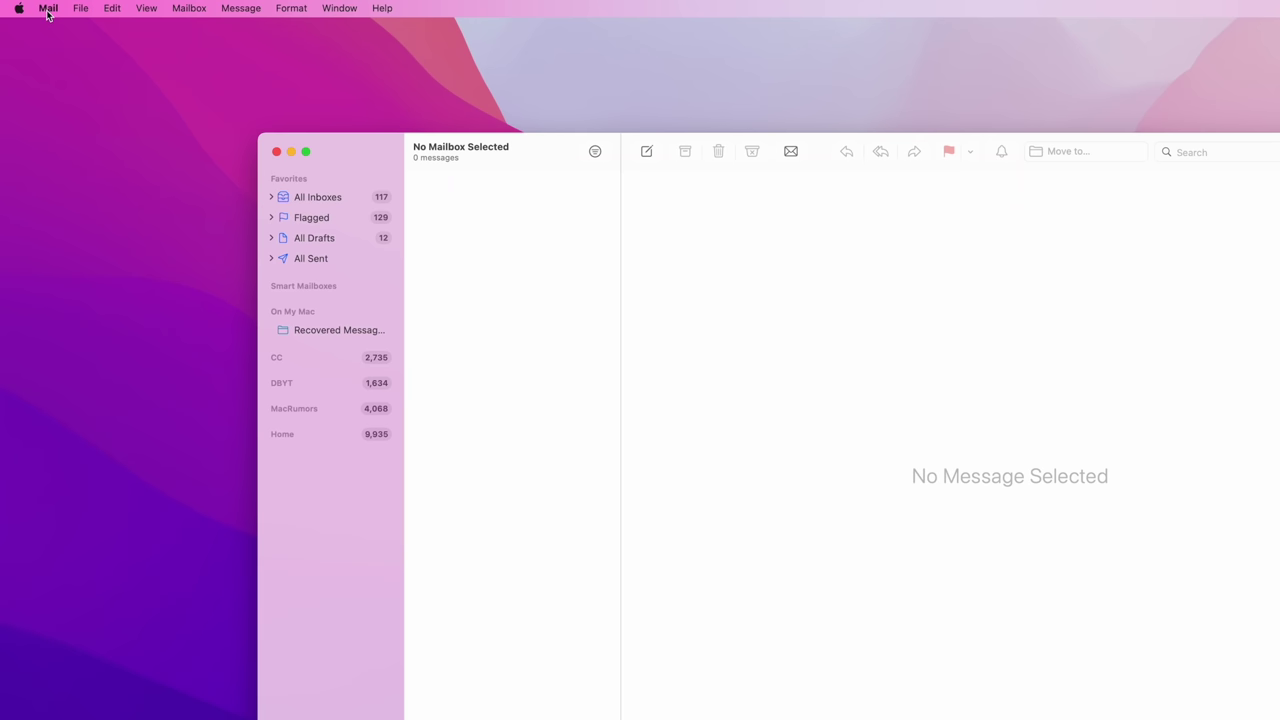
left_click(47, 10)
left_click(57, 51)
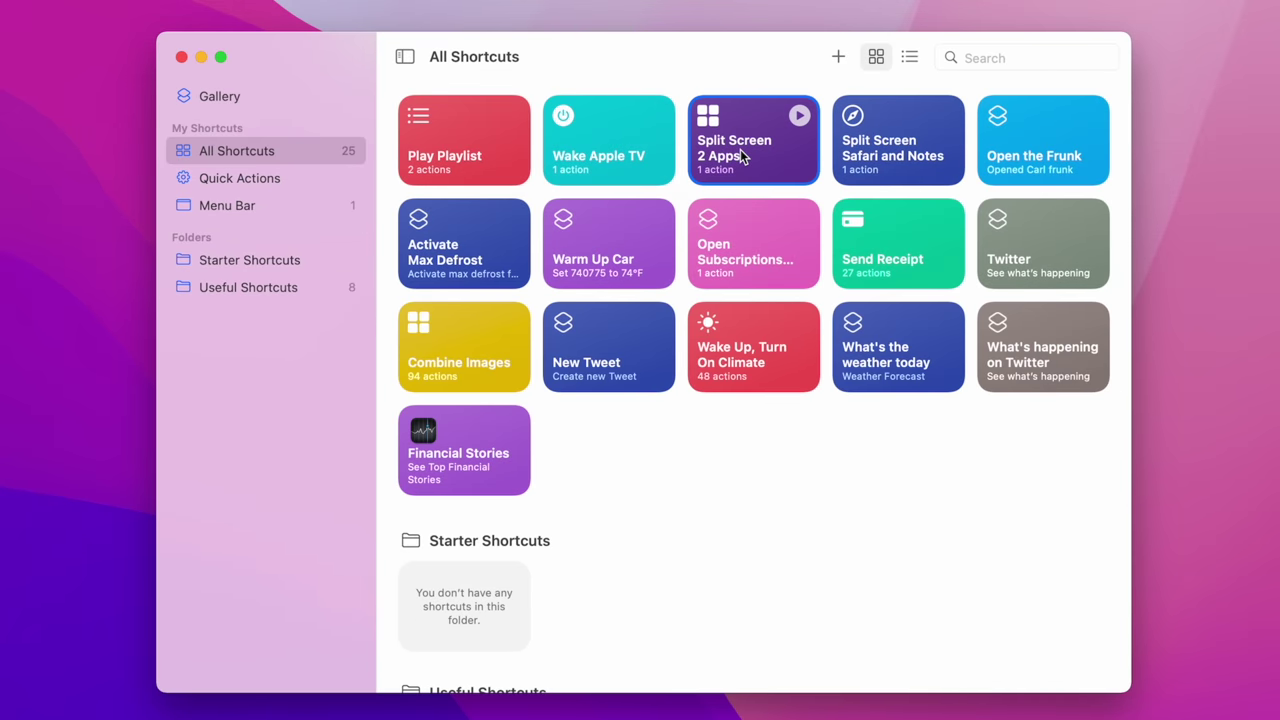
- Add Split Screen 2 Apps, Play Playlist and Activate Max Defrost to Quick Actions, then view Finder's Quick Actions extensions
left_click_drag(742, 157, 241, 184)
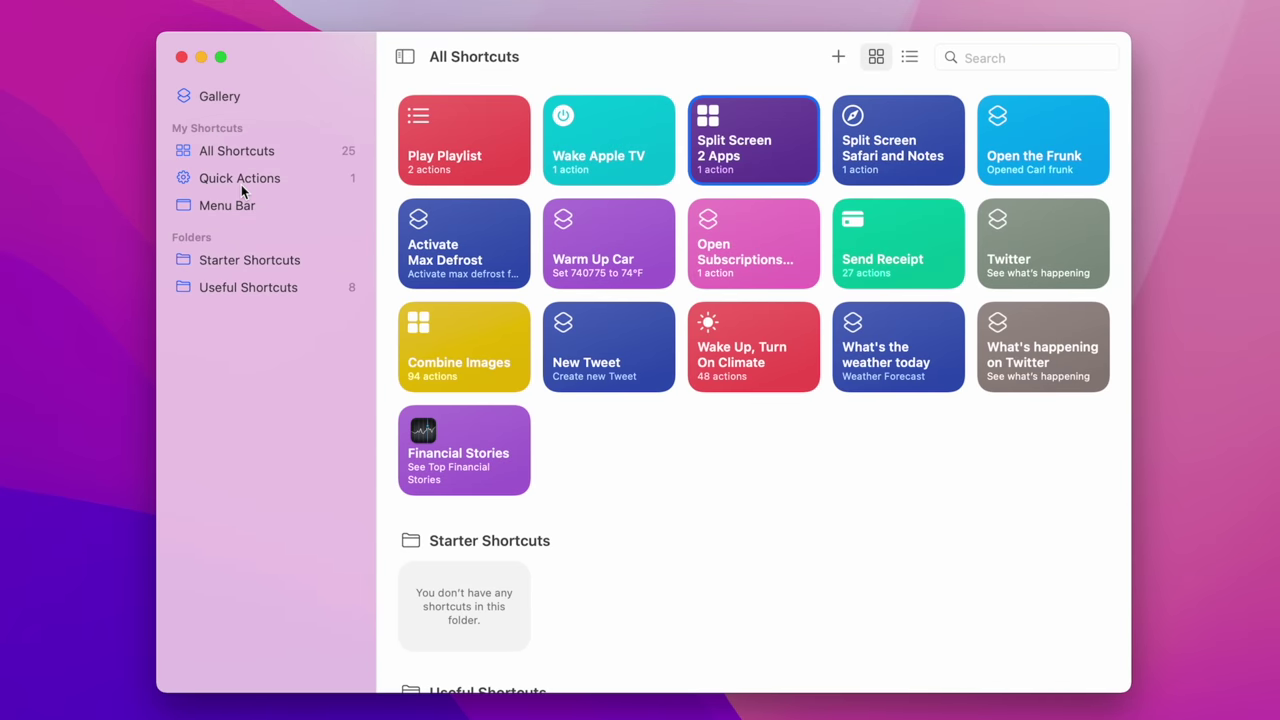
left_click(241, 184)
left_click(257, 150)
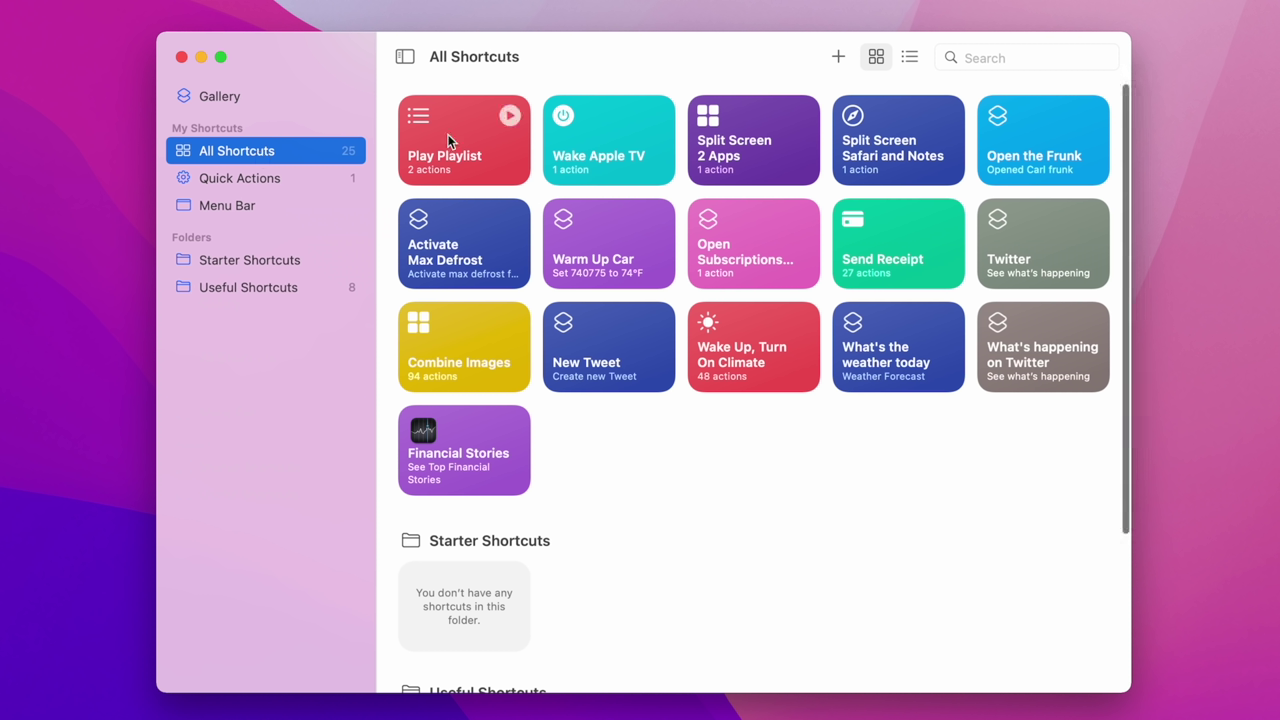
left_click_drag(480, 131, 253, 182)
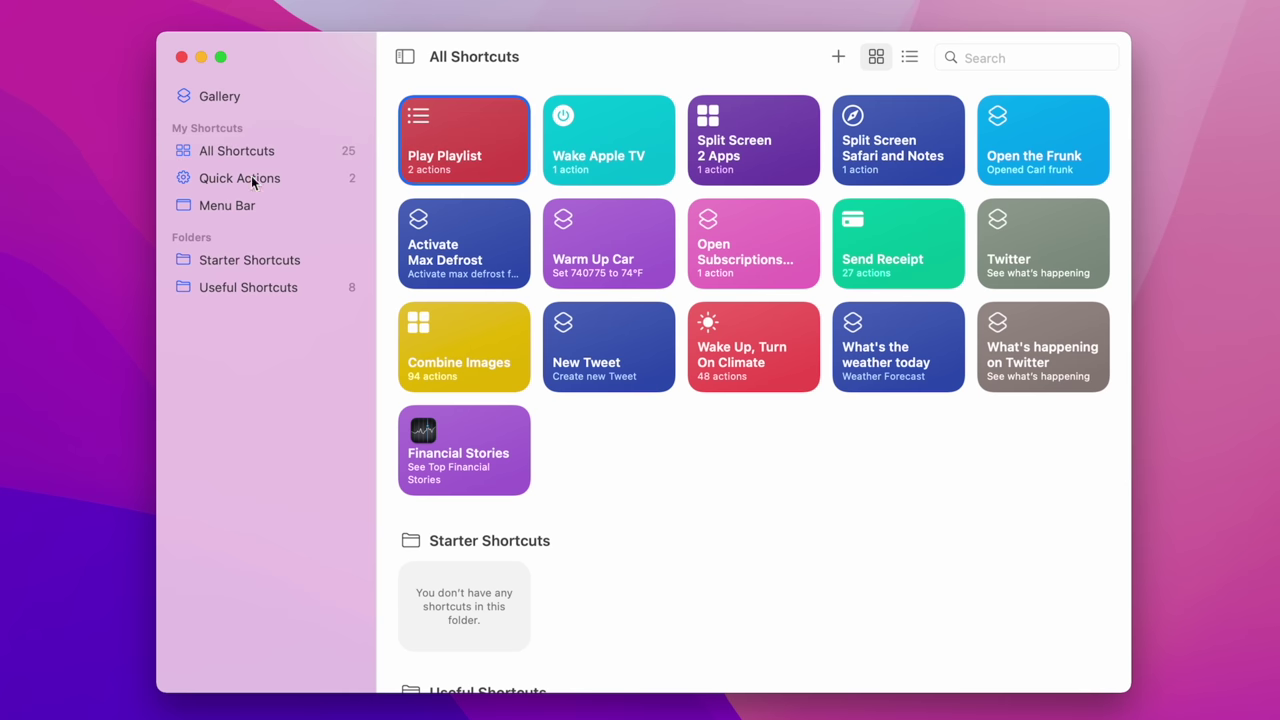
left_click_drag(491, 243, 340, 178)
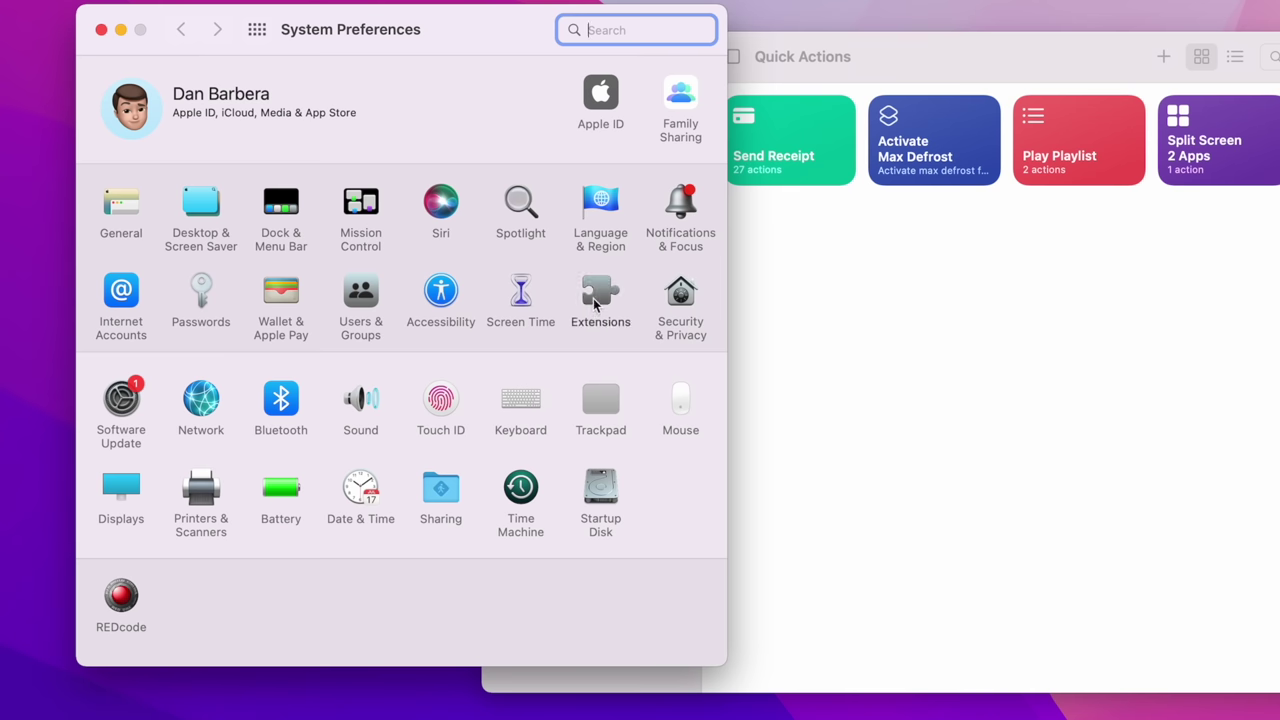
left_click(593, 298)
left_click(125, 294)
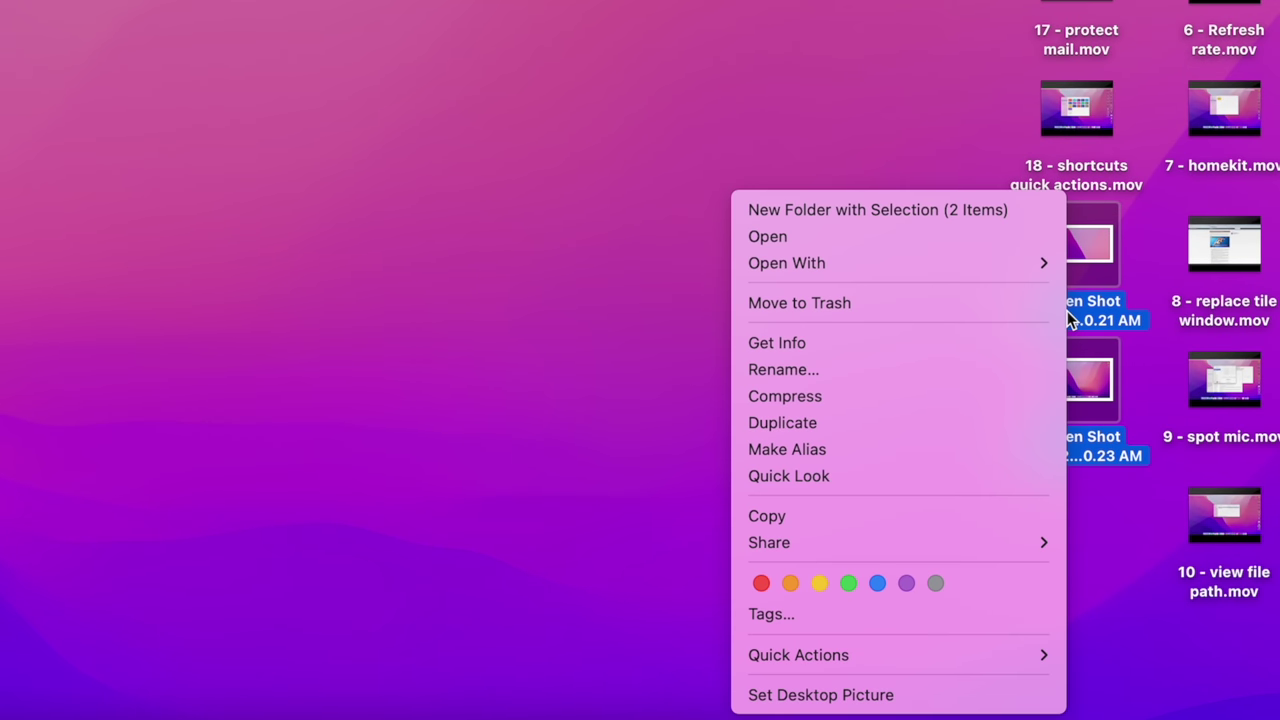
- Use Convert Image on the two desktop screenshots with PNG as the output format
mouse_move(757, 654)
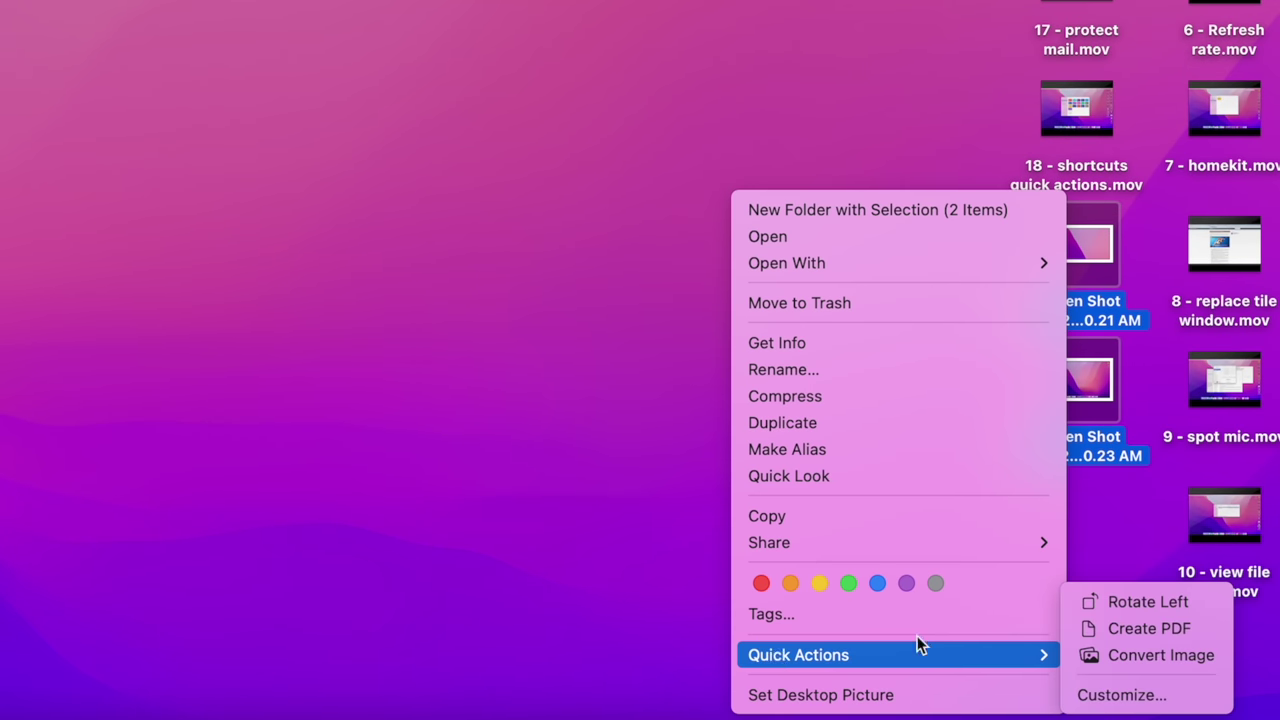
left_click(1162, 656)
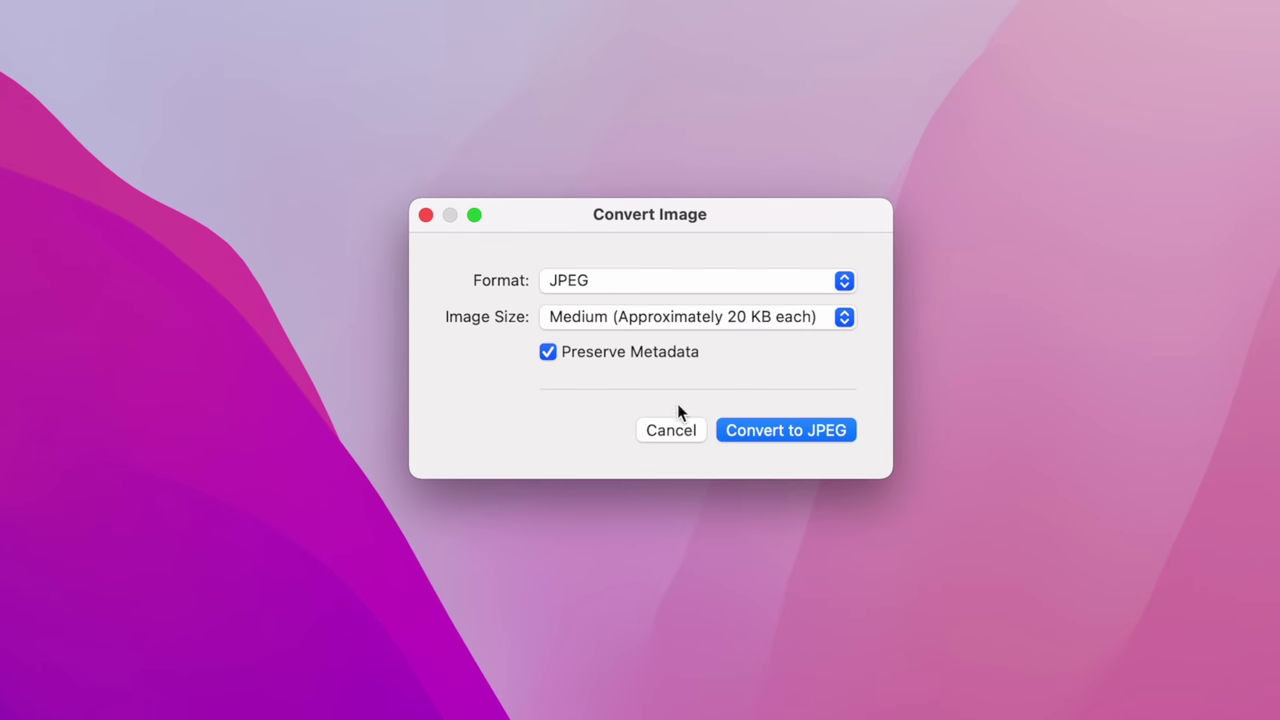
left_click(674, 280)
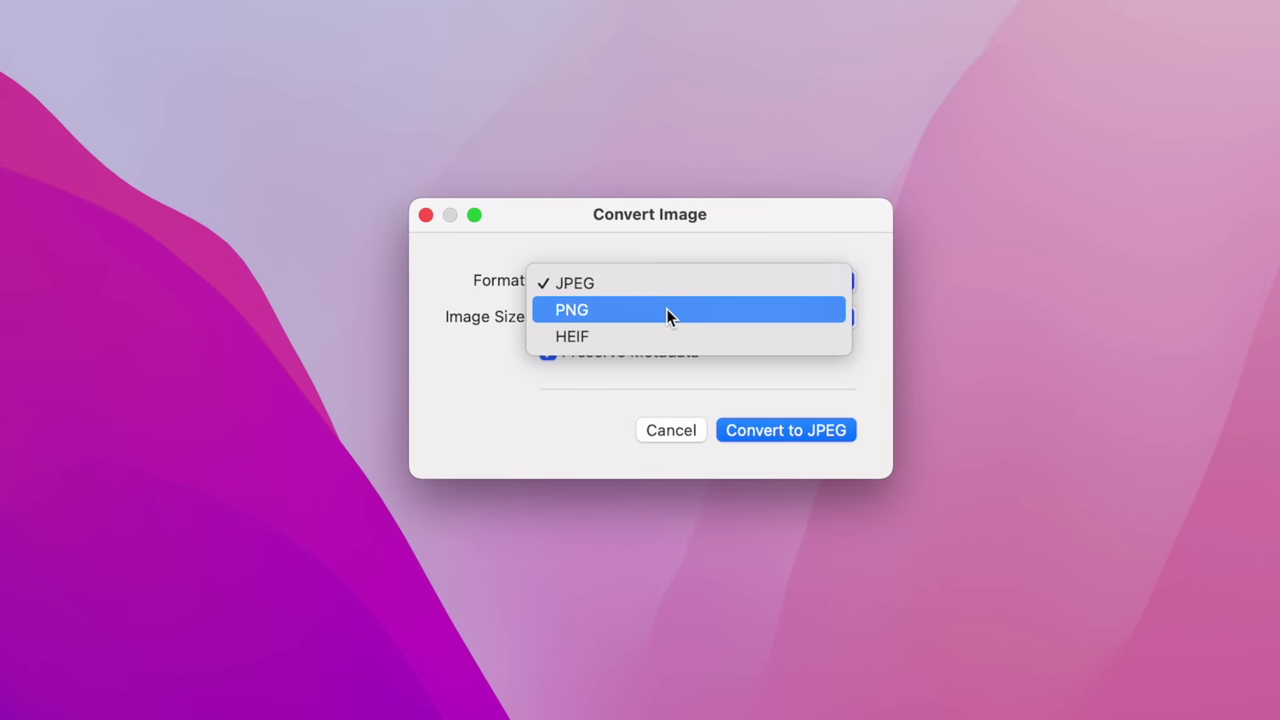
left_click(666, 316)
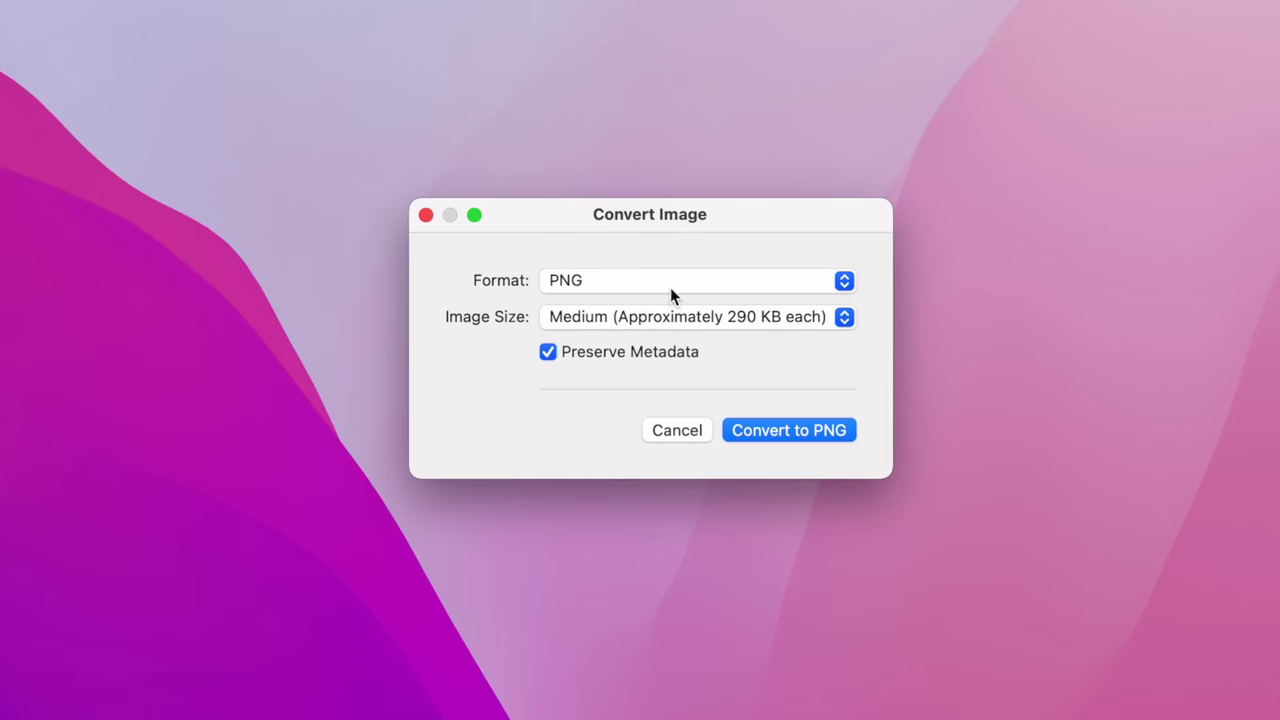
left_click(670, 287)
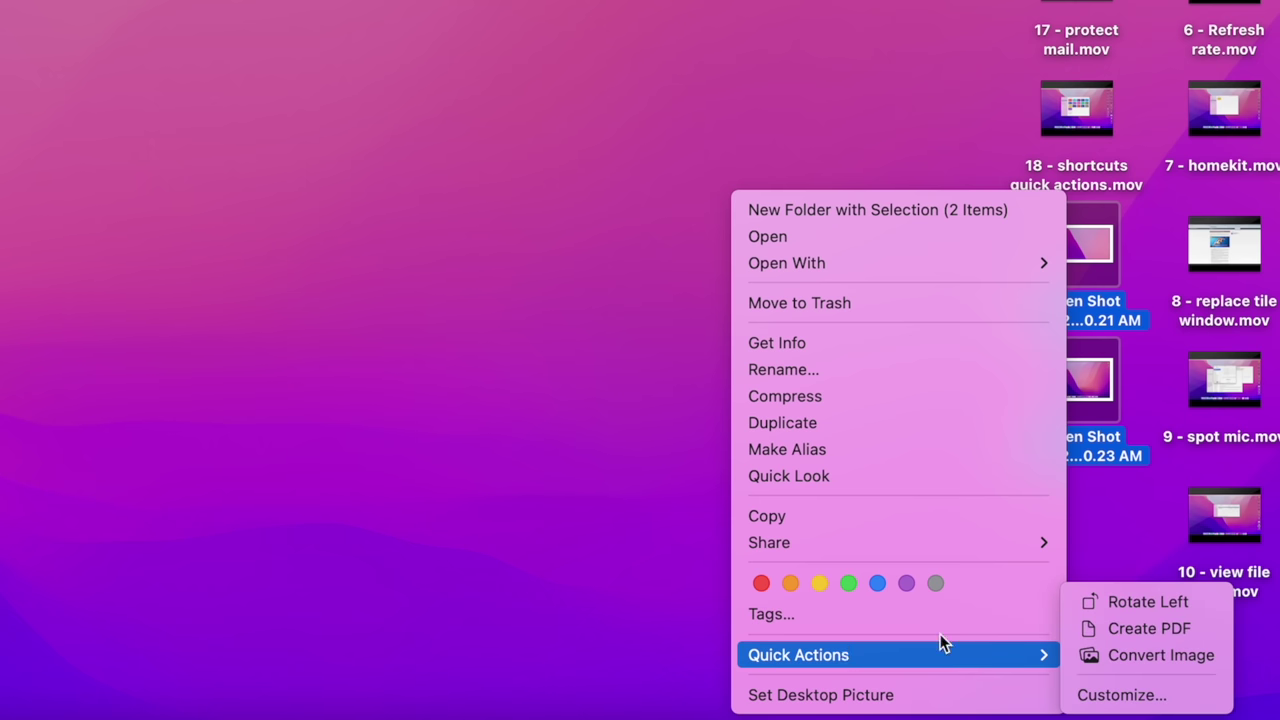
mouse_move(1007, 650)
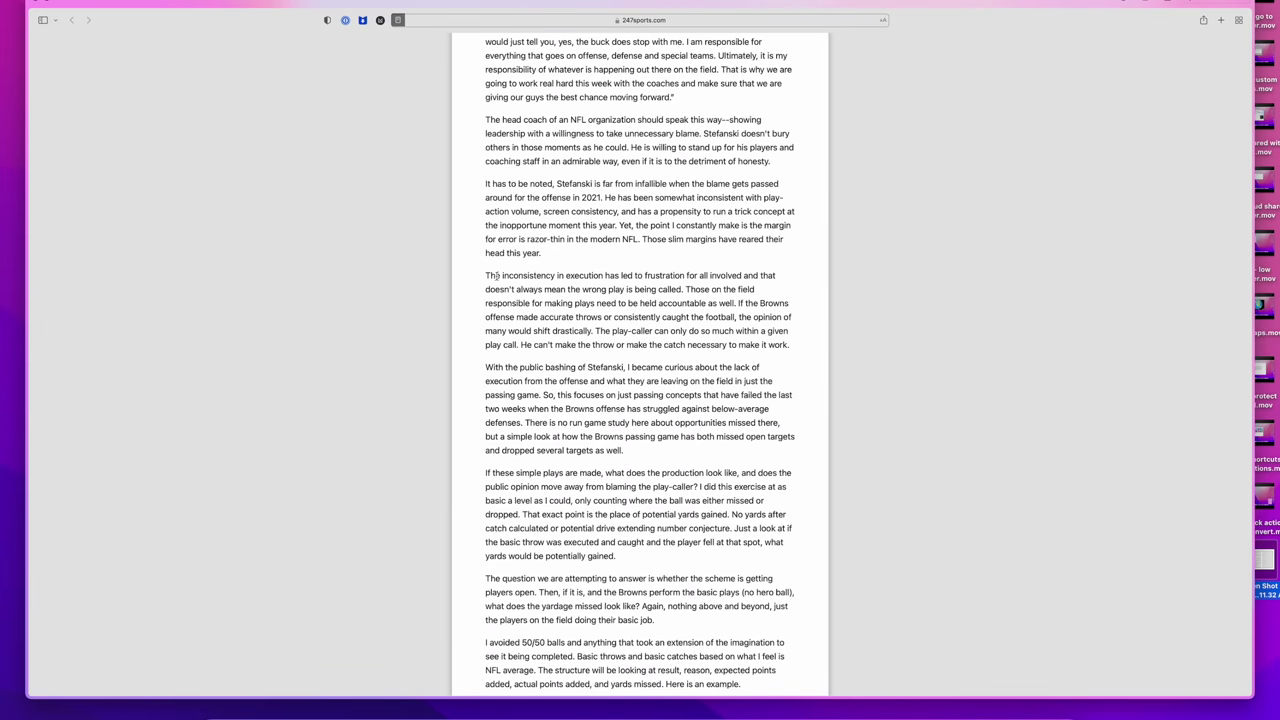
- Copy the article paragraphs beginning 'The inconsistency in execution'
left_click_drag(486, 276, 793, 409)
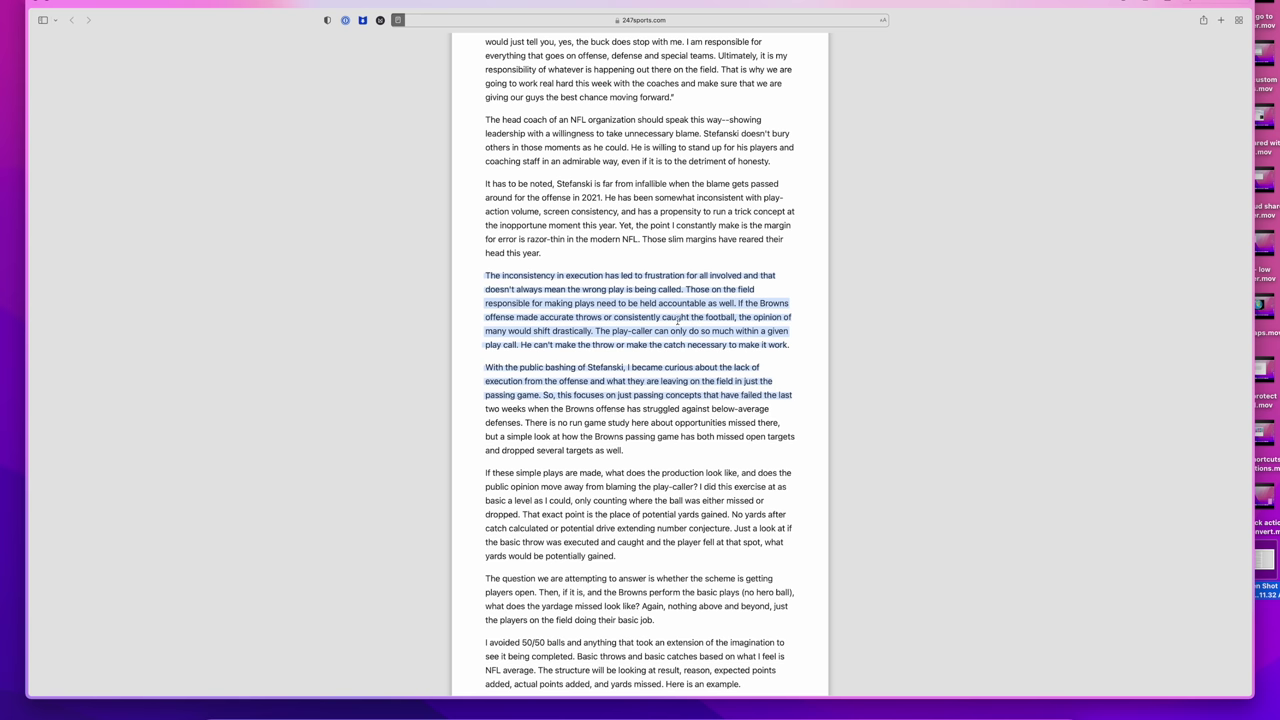
right_click(678, 325)
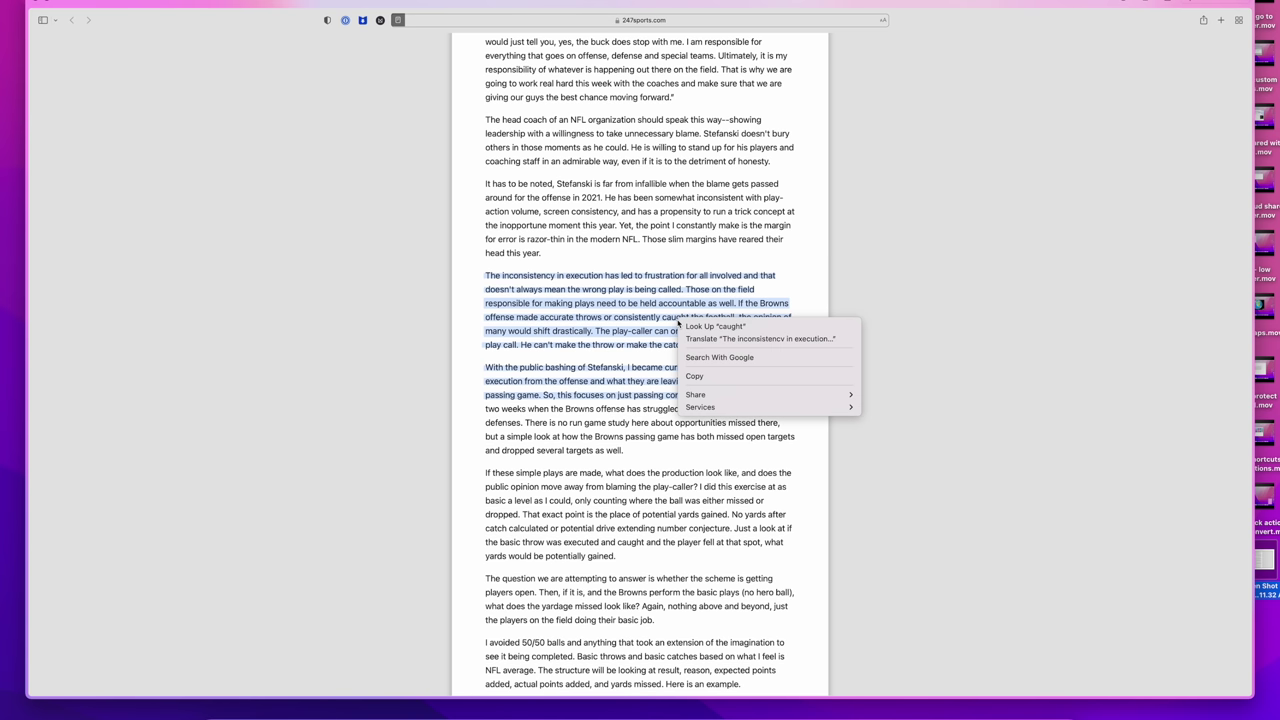
left_click(697, 377)
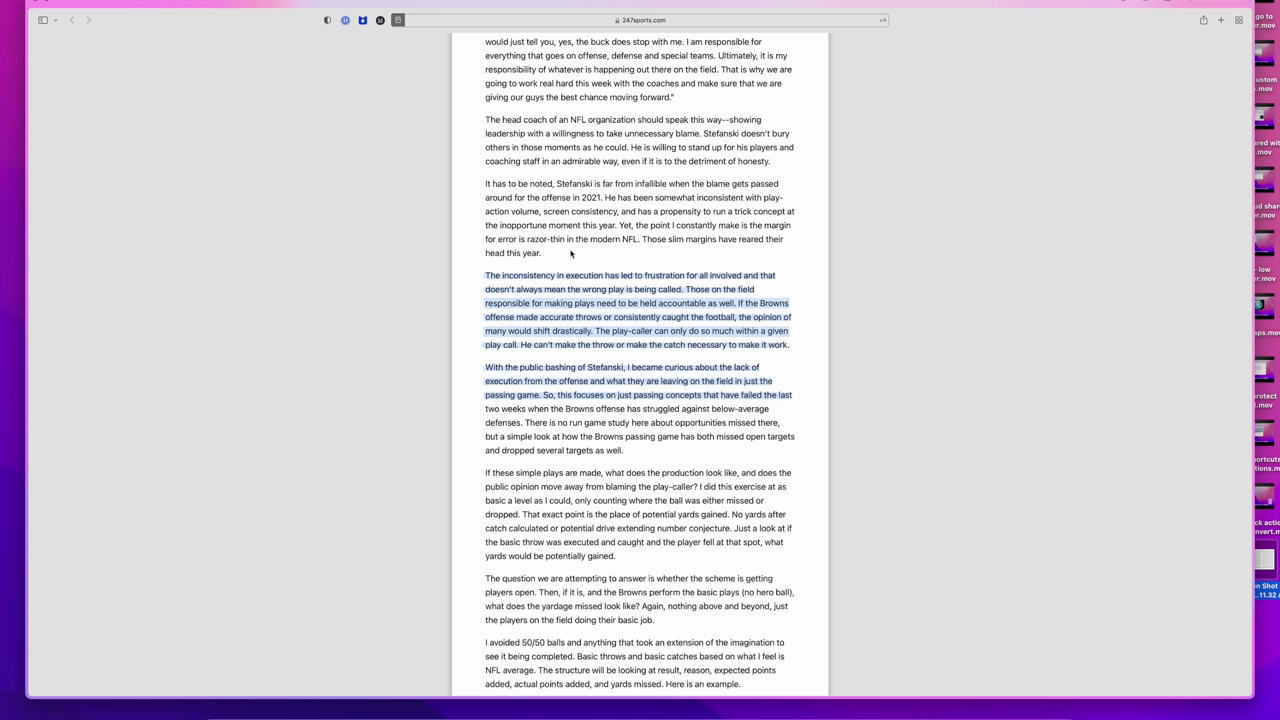